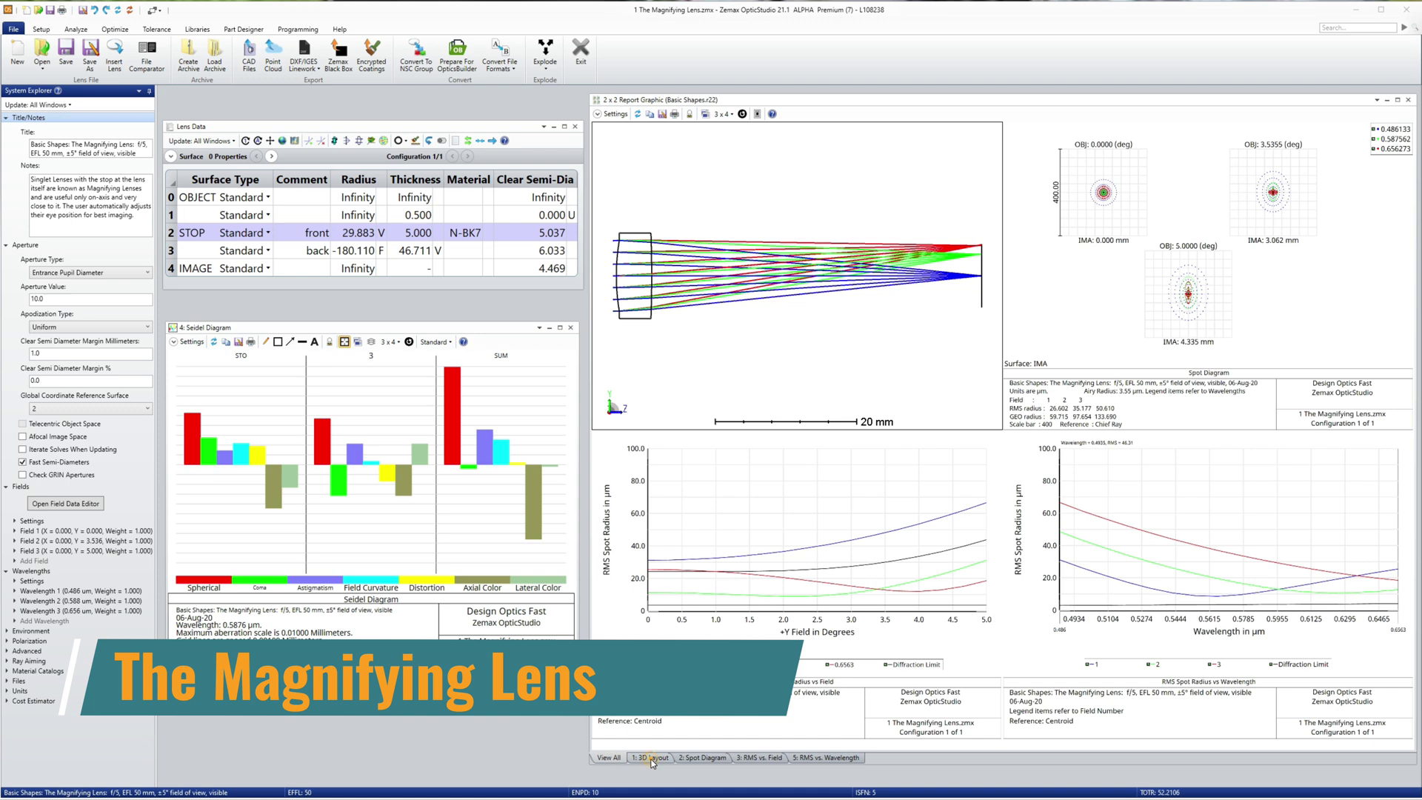
left_click(651, 759)
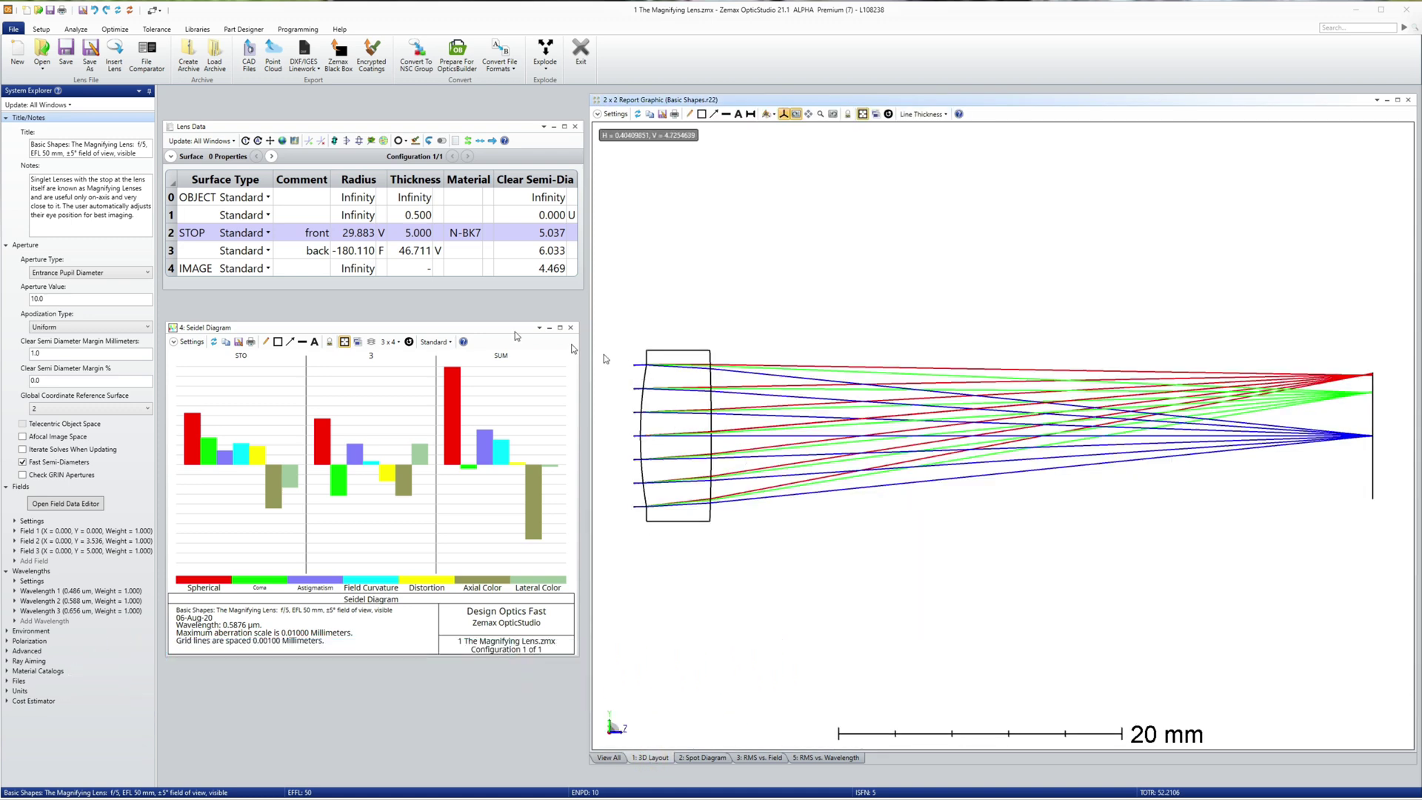
left_click(223, 238)
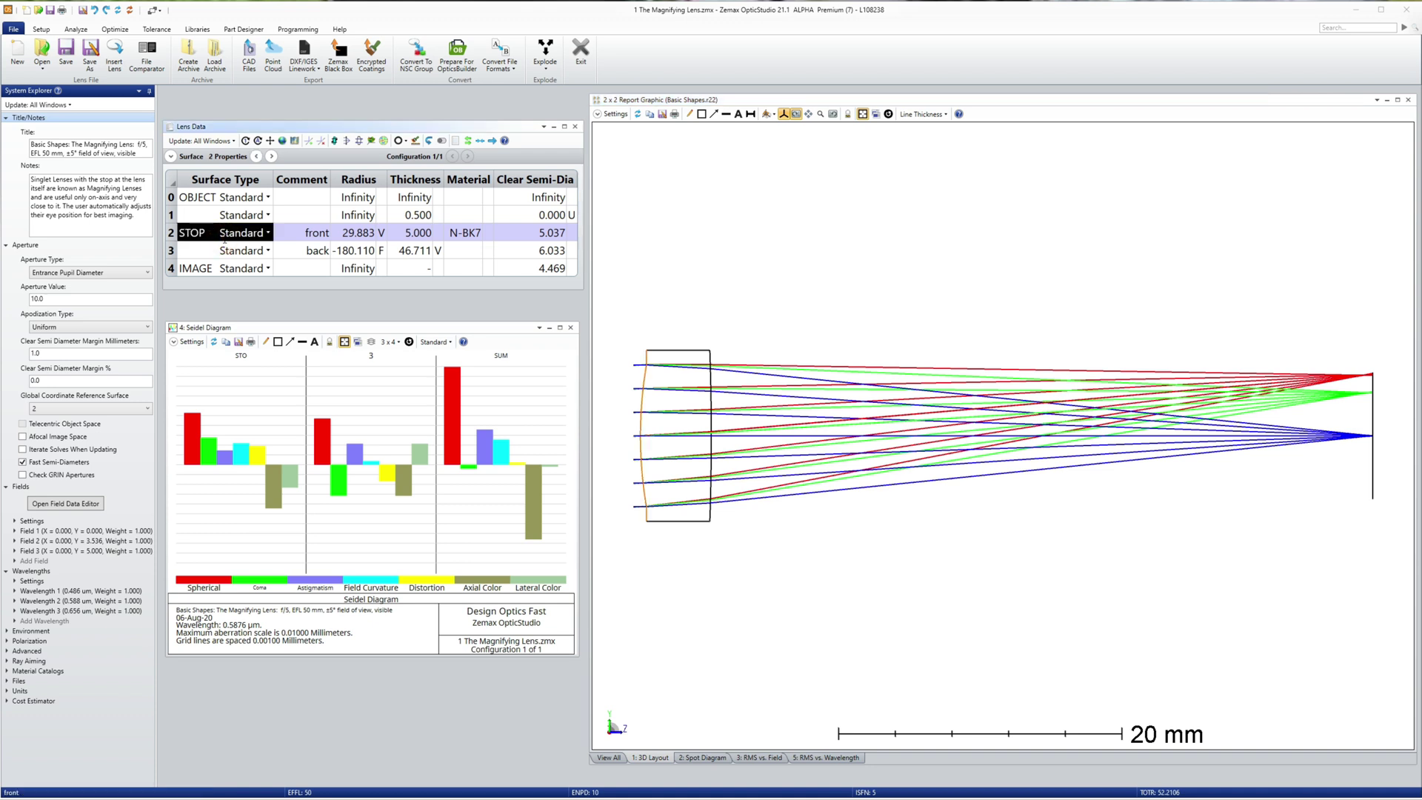
left_click(348, 234)
left_click(409, 252)
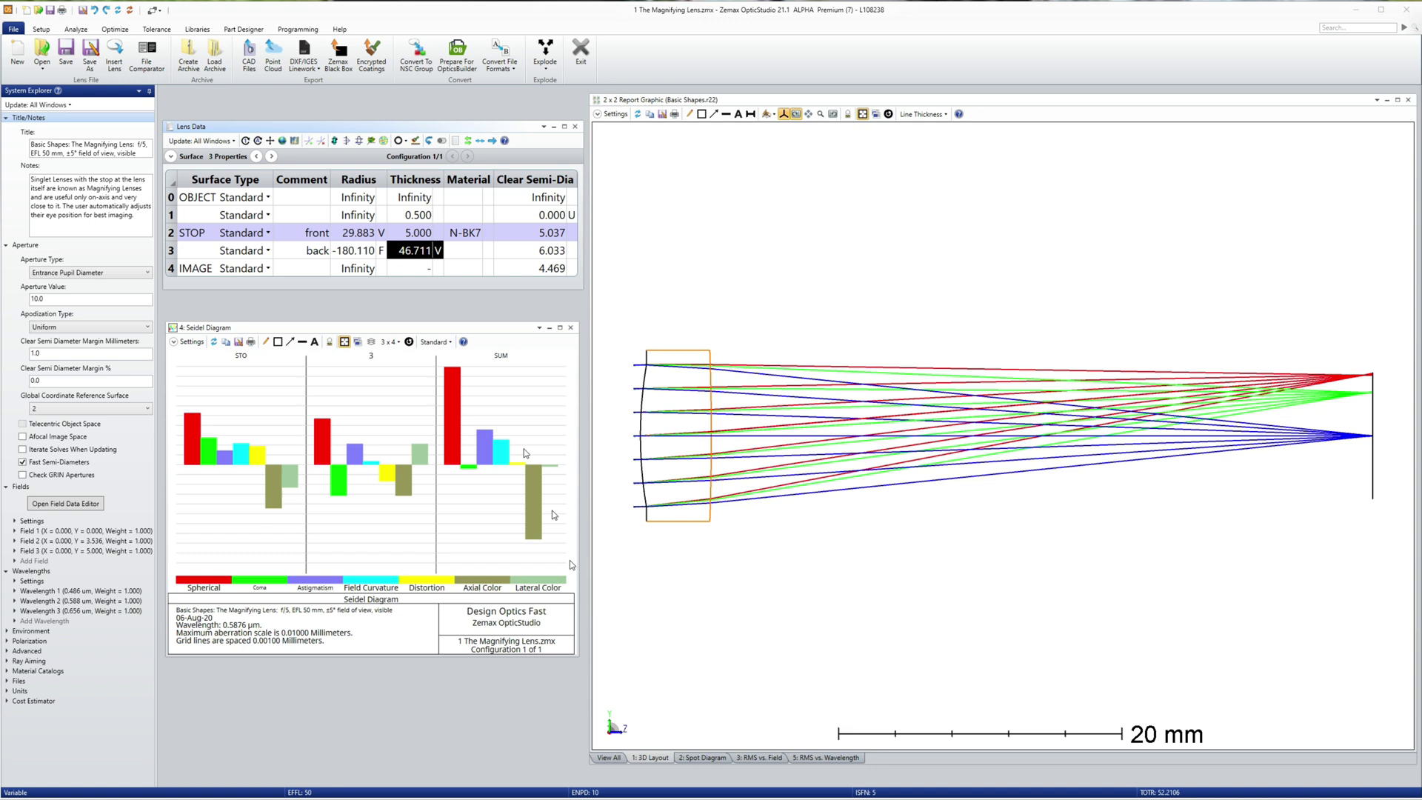
left_click(701, 760)
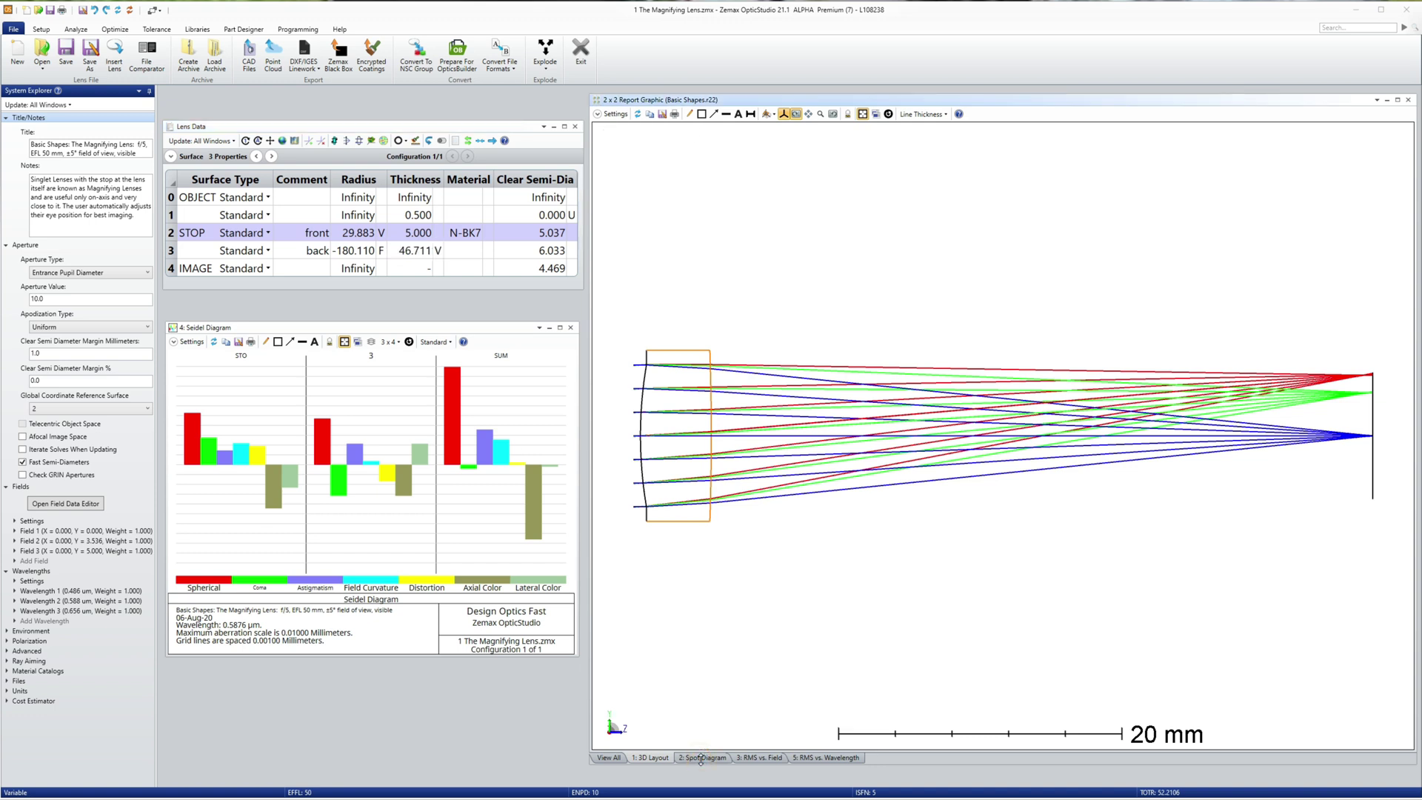
left_click(704, 759)
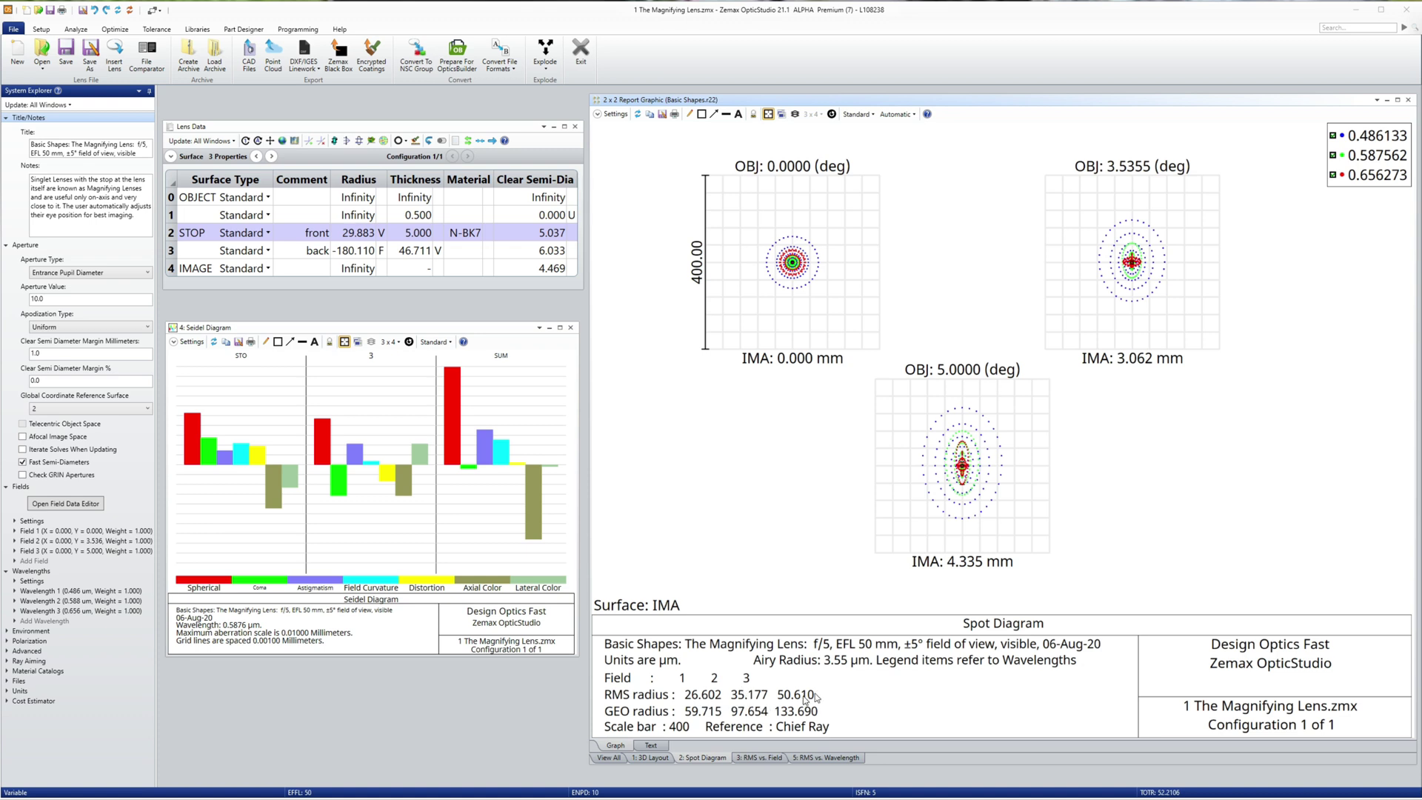
left_click(766, 758)
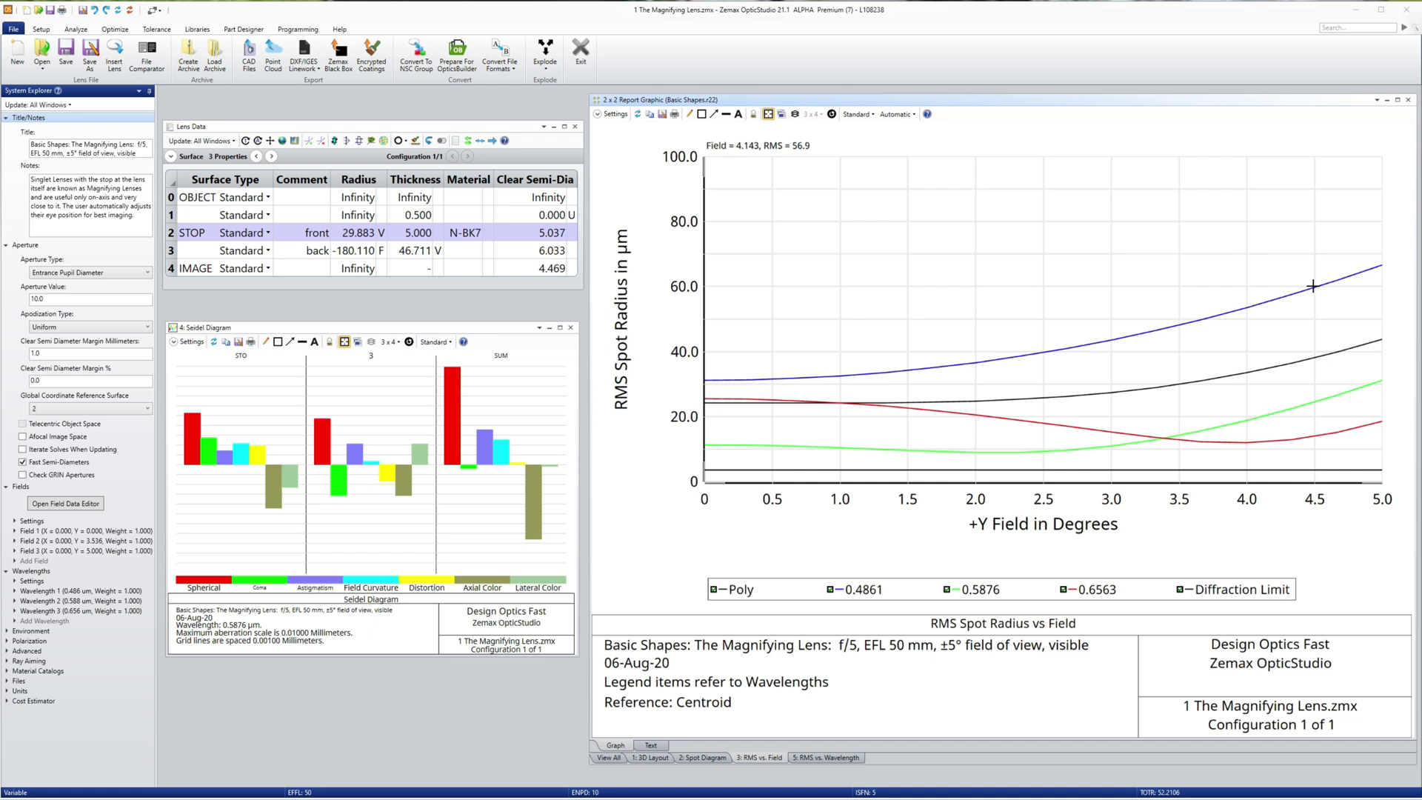
left_click(1372, 268)
left_click(848, 759)
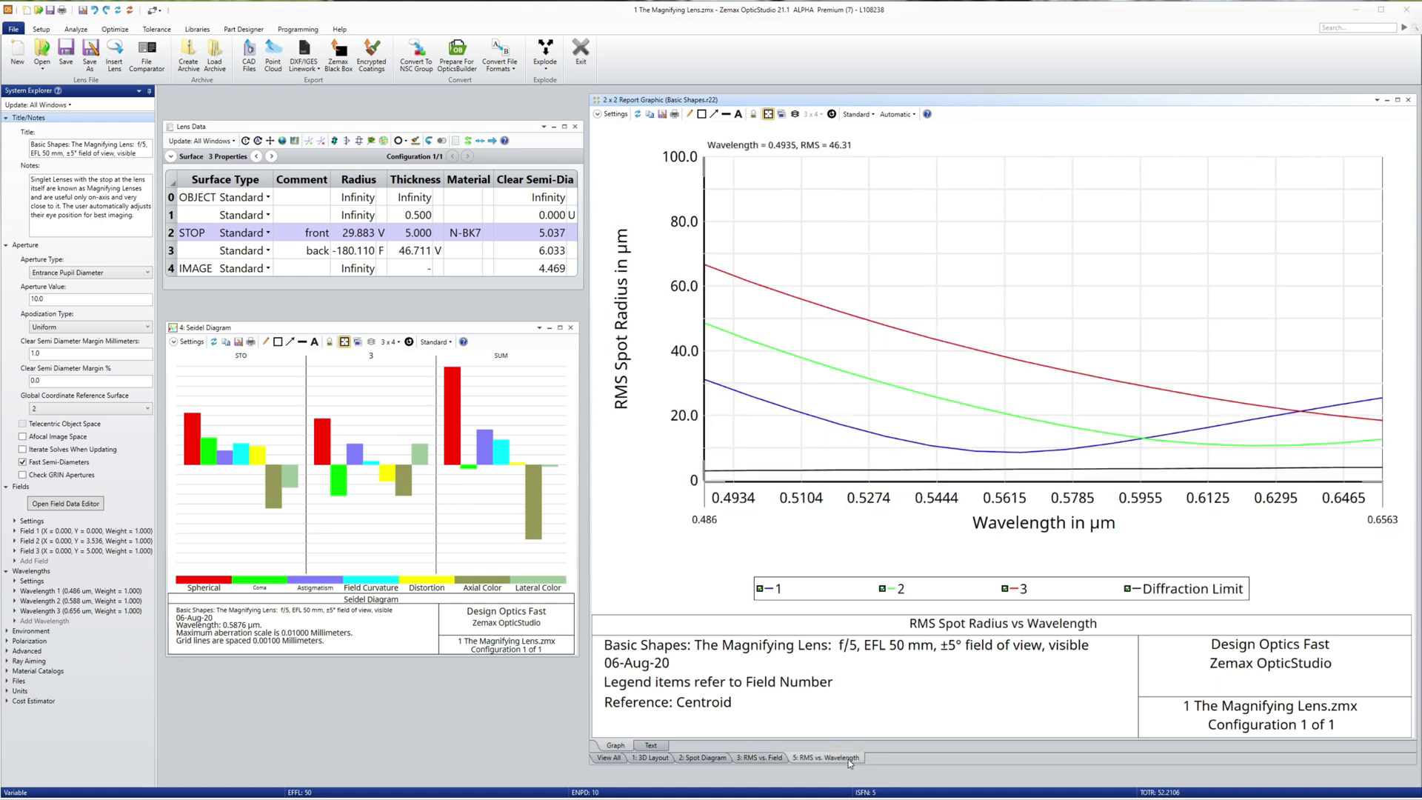
left_click(607, 758)
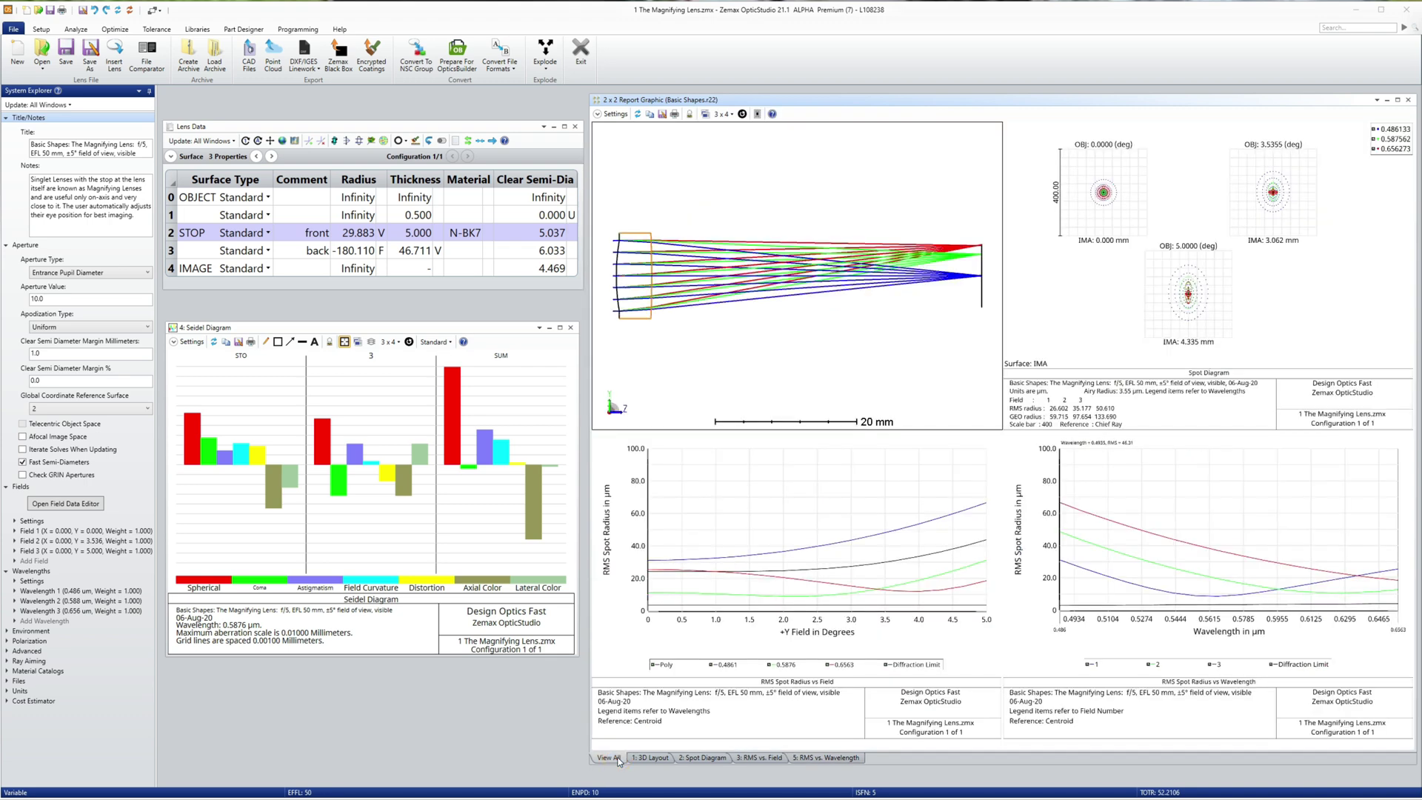
left_click(308, 334)
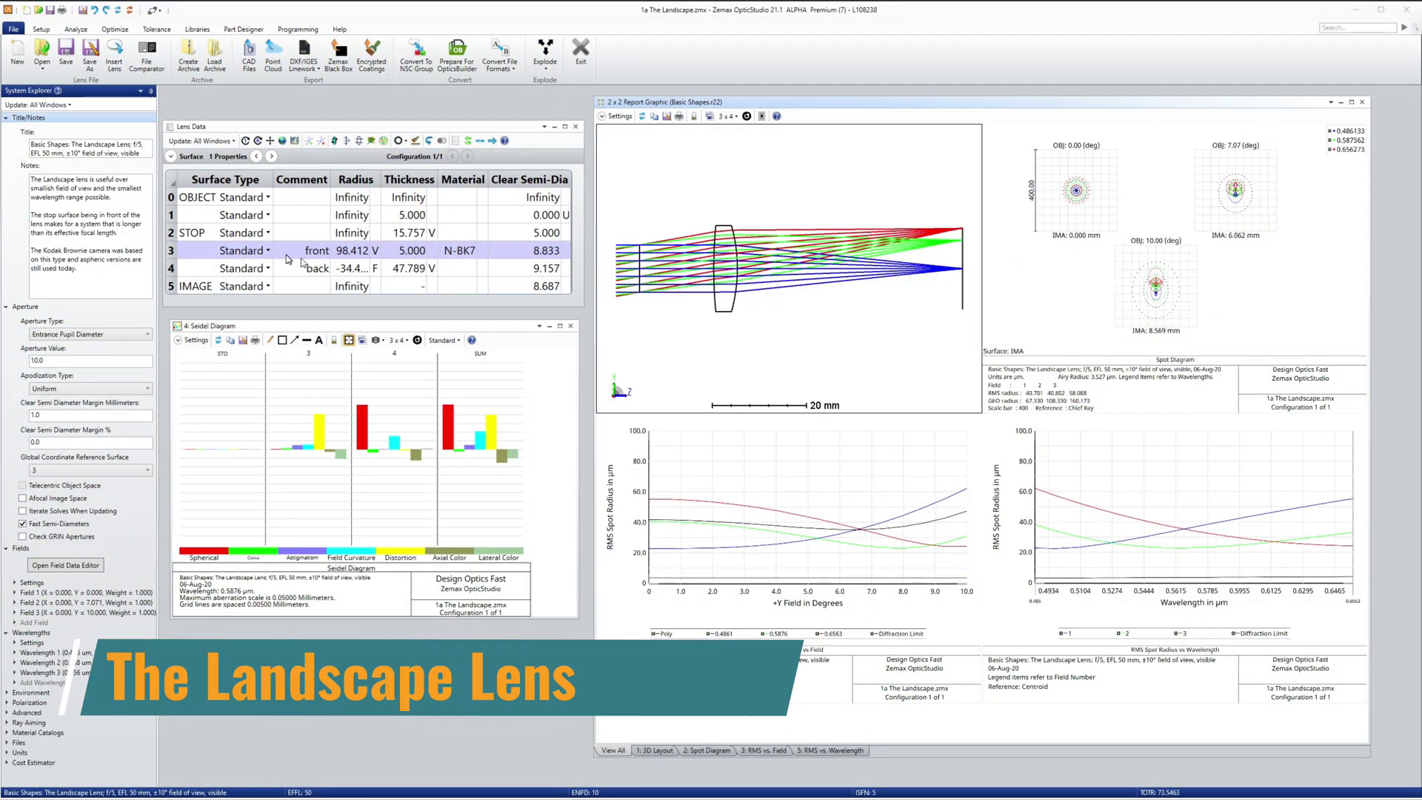
- Show the Landscape lens layout full-size and highlight the stop, the 15.757 thickness and both lens surfaces
left_click(643, 749)
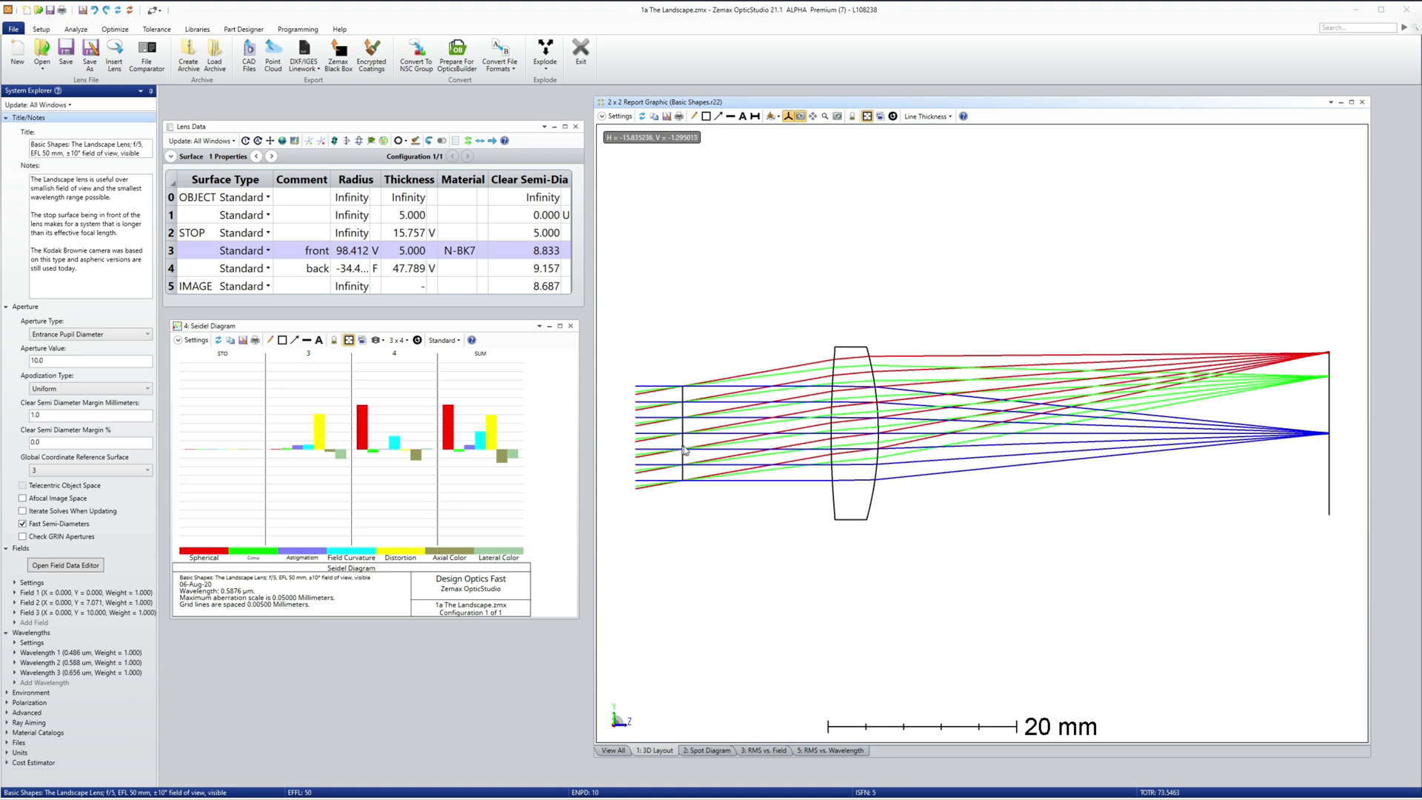
left_click(247, 233)
left_click(420, 233)
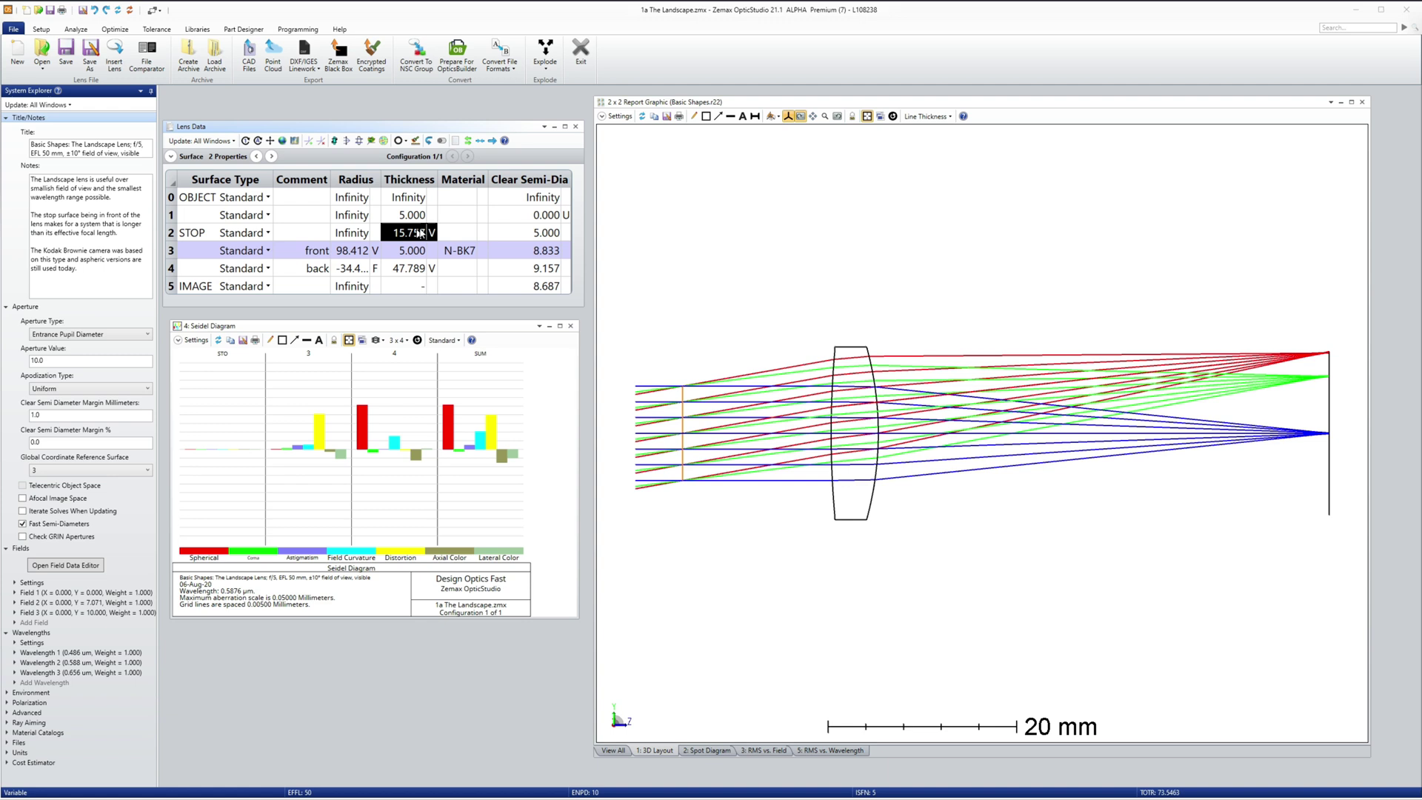
left_click(543, 257)
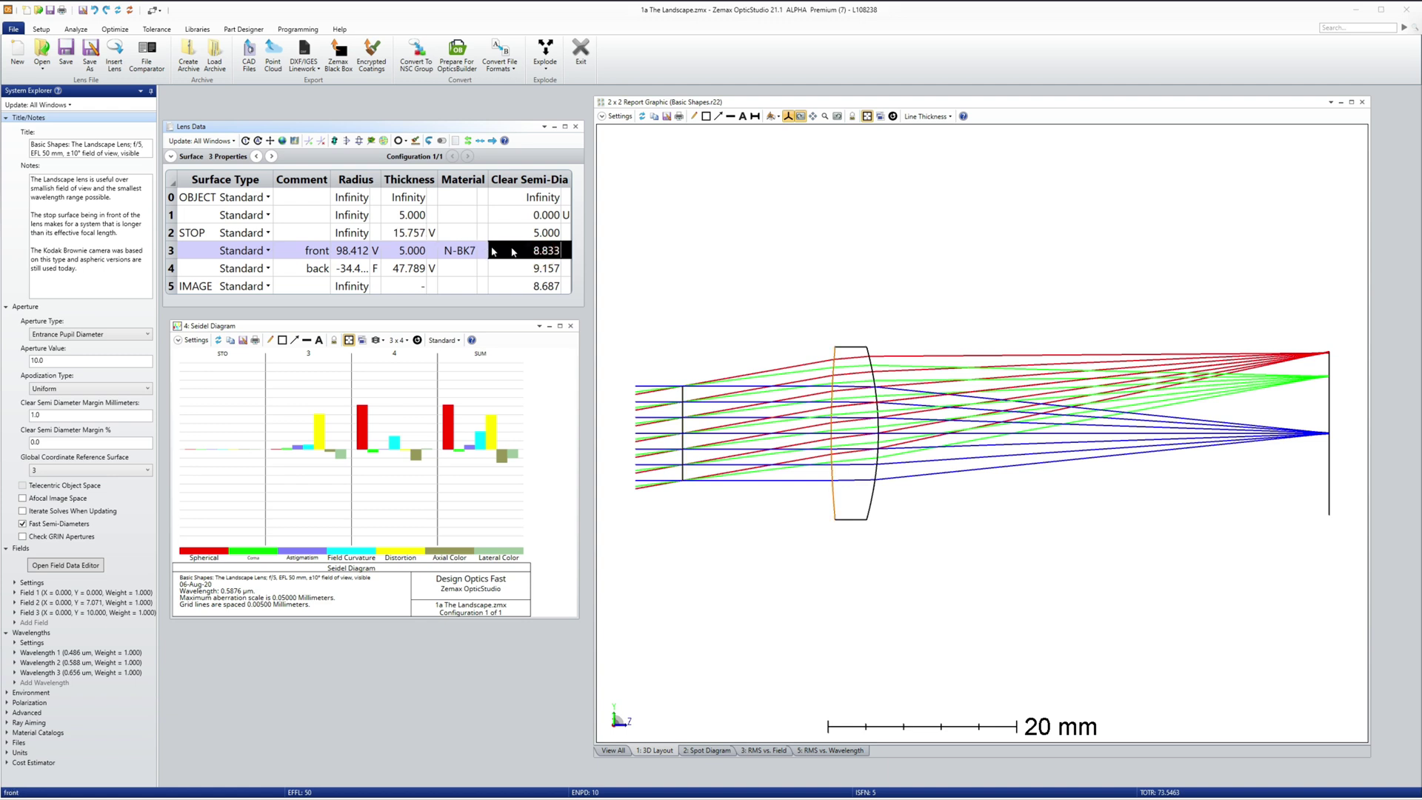
left_click(317, 252)
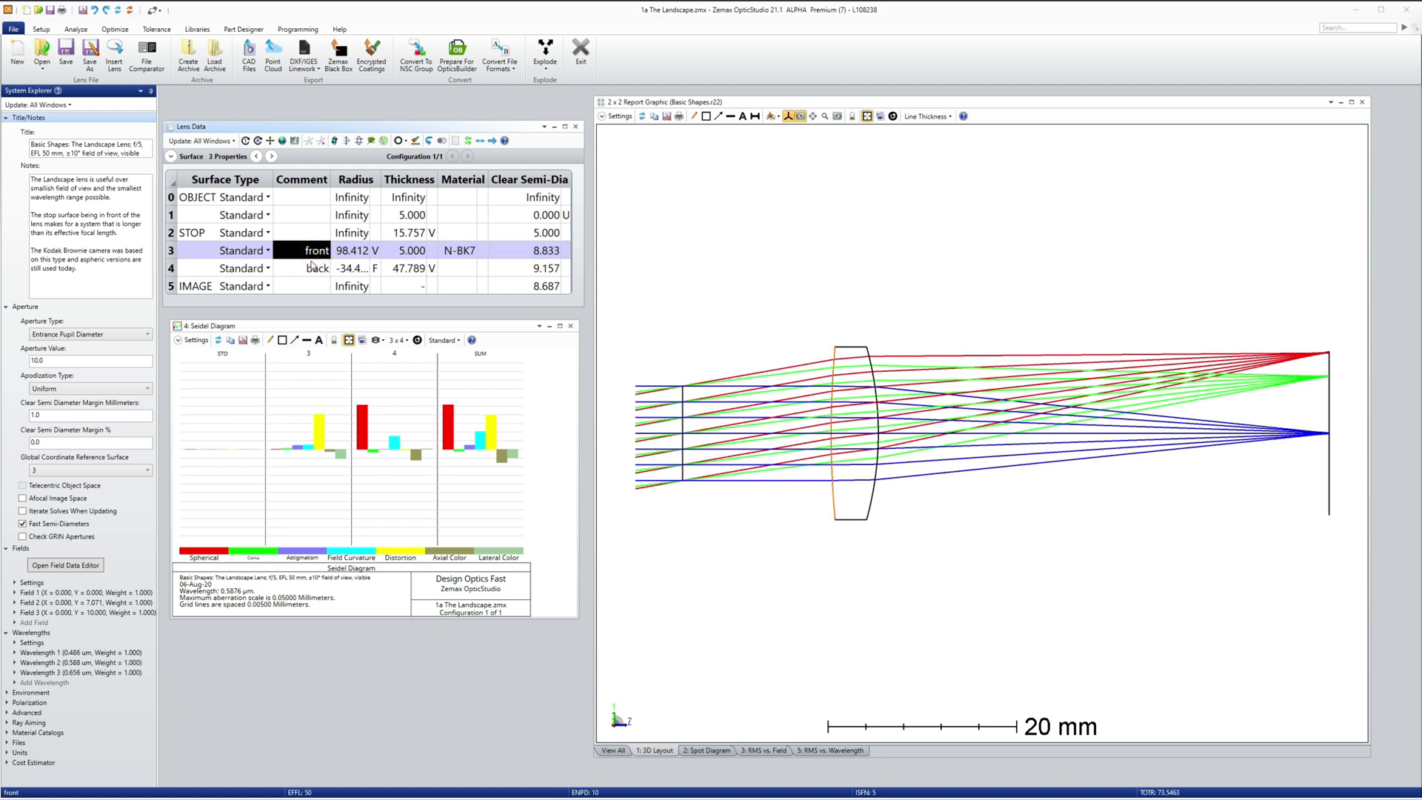
left_click(312, 269)
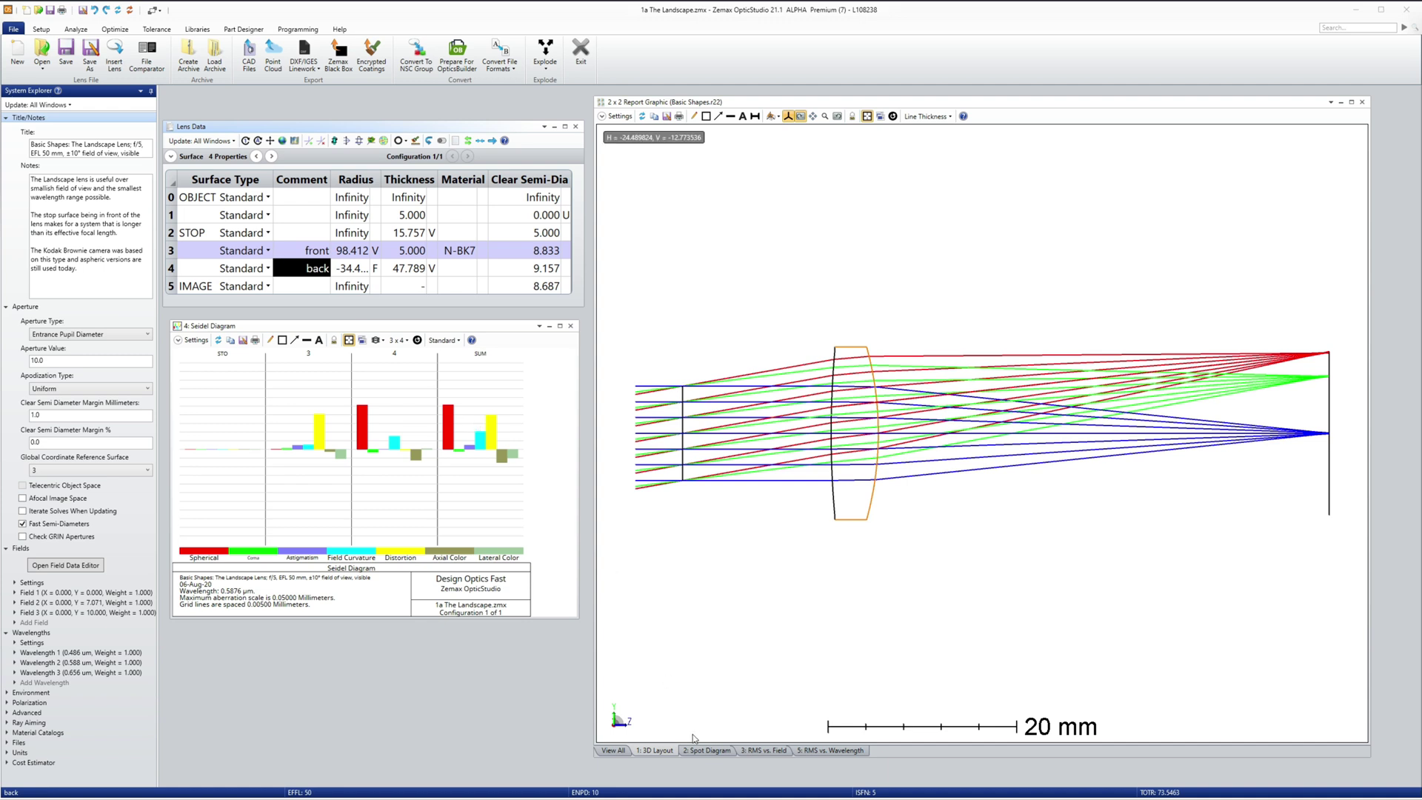
- View the Landscape lens spot diagrams and RMS spot radius versus field and versus wavelength
left_click(705, 751)
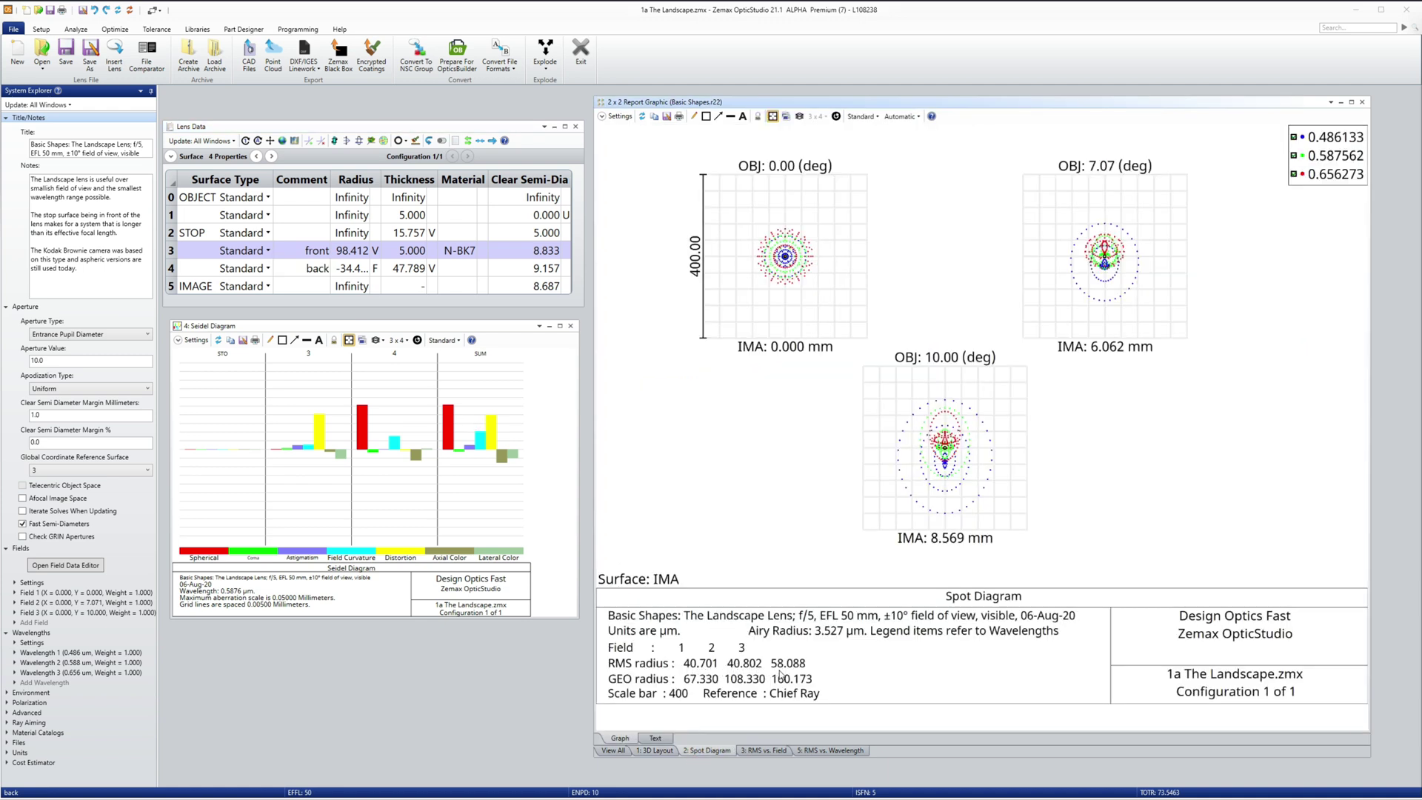
left_click(776, 752)
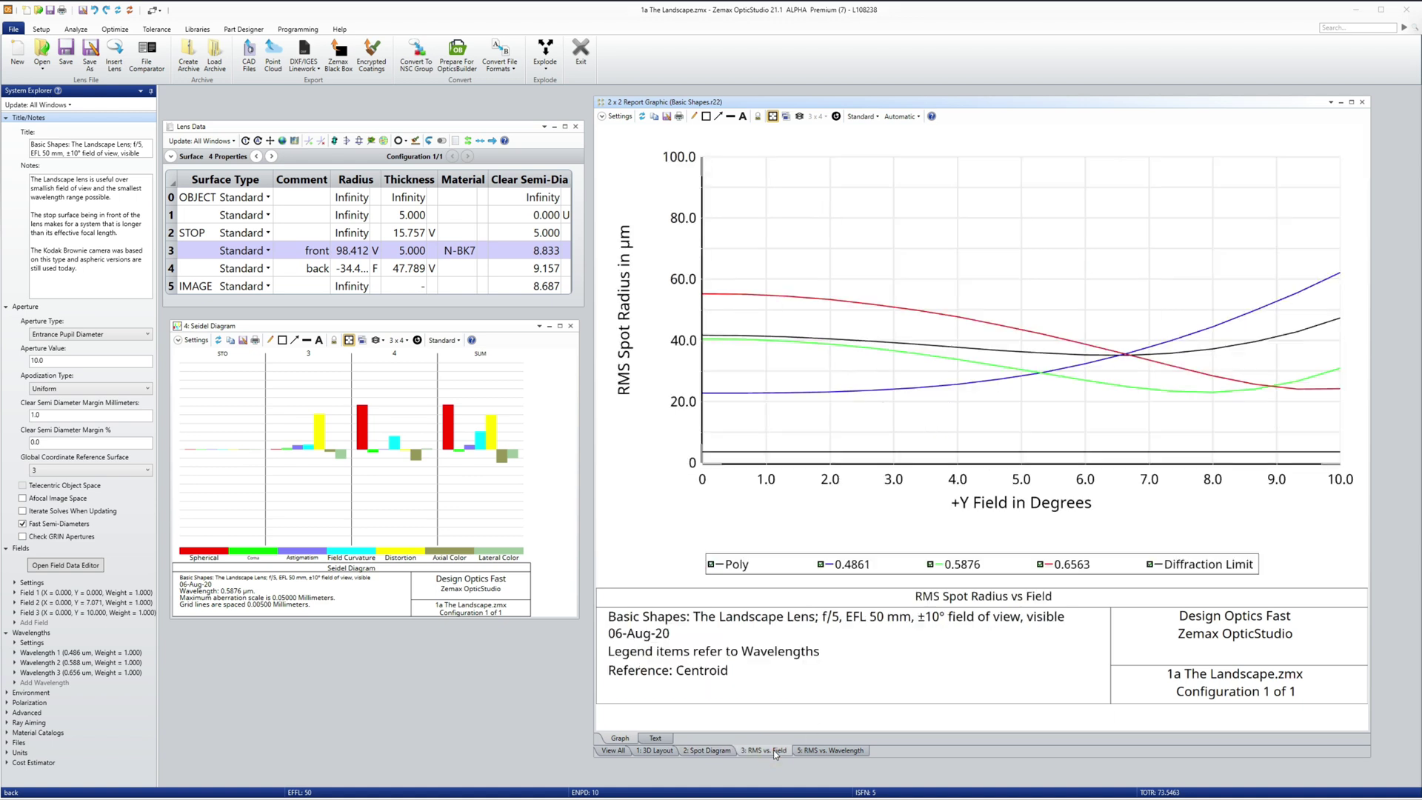
left_click(730, 175)
left_click(829, 752)
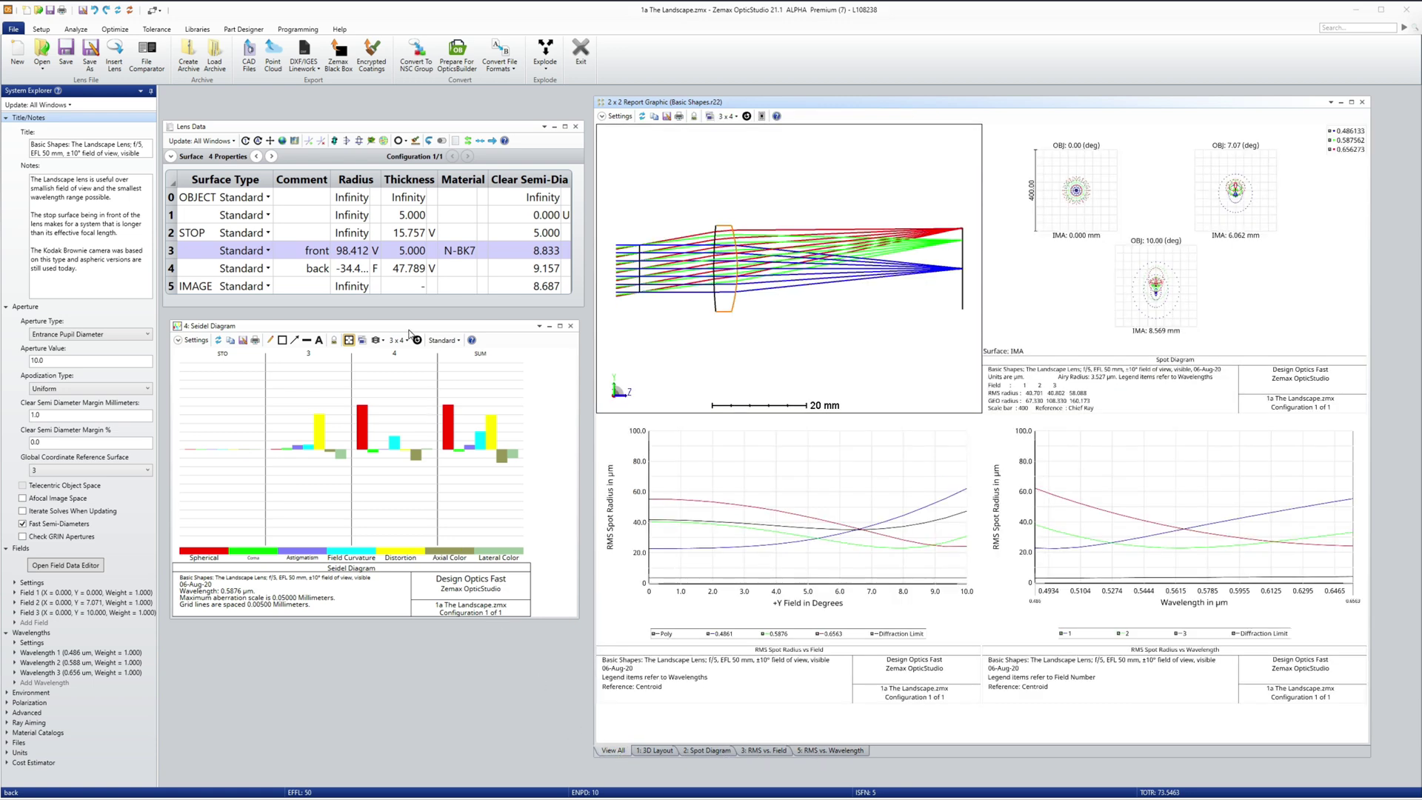
left_click(408, 331)
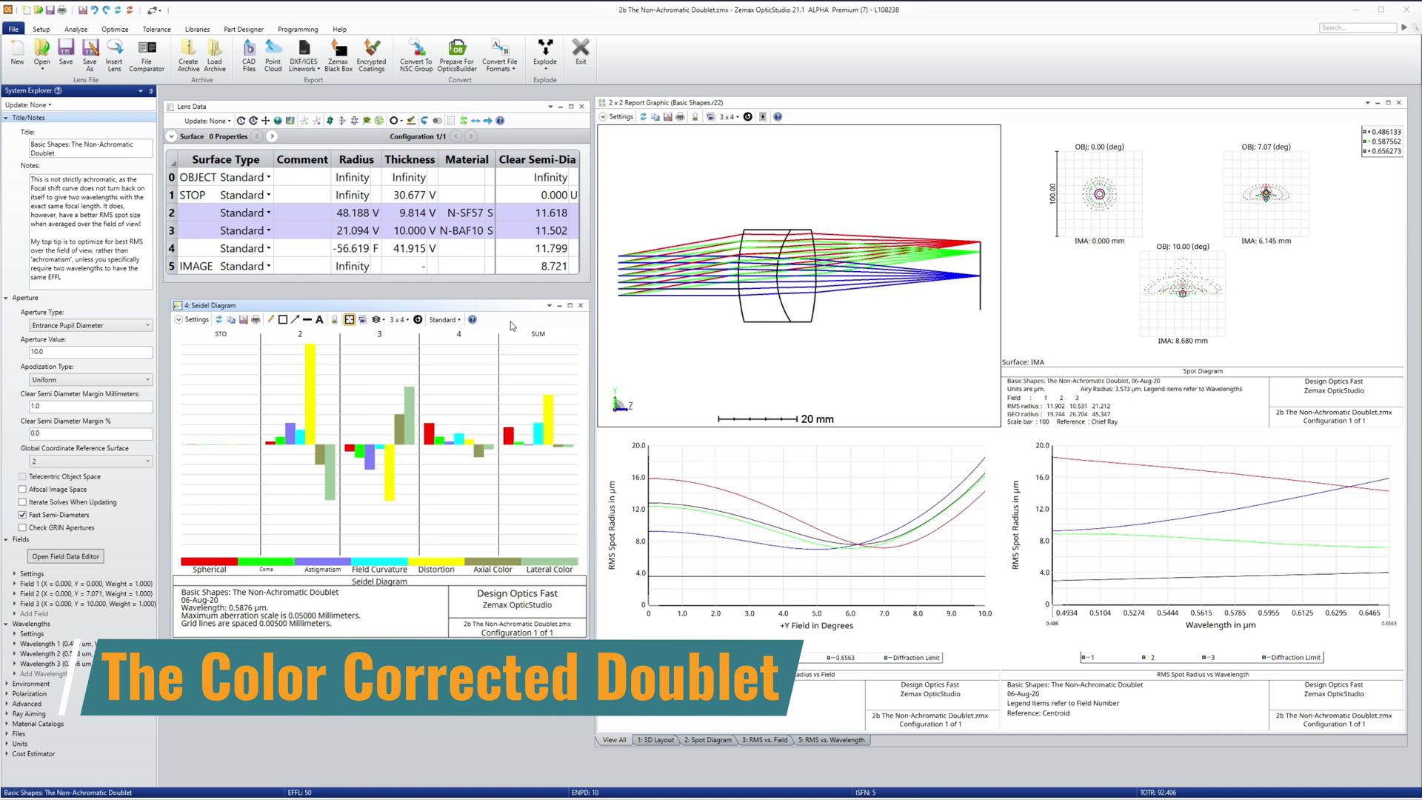
- Identify the doublet's N-SF57 and N-BAF10 glasses and show its 3D layout full-size
left_click(475, 214)
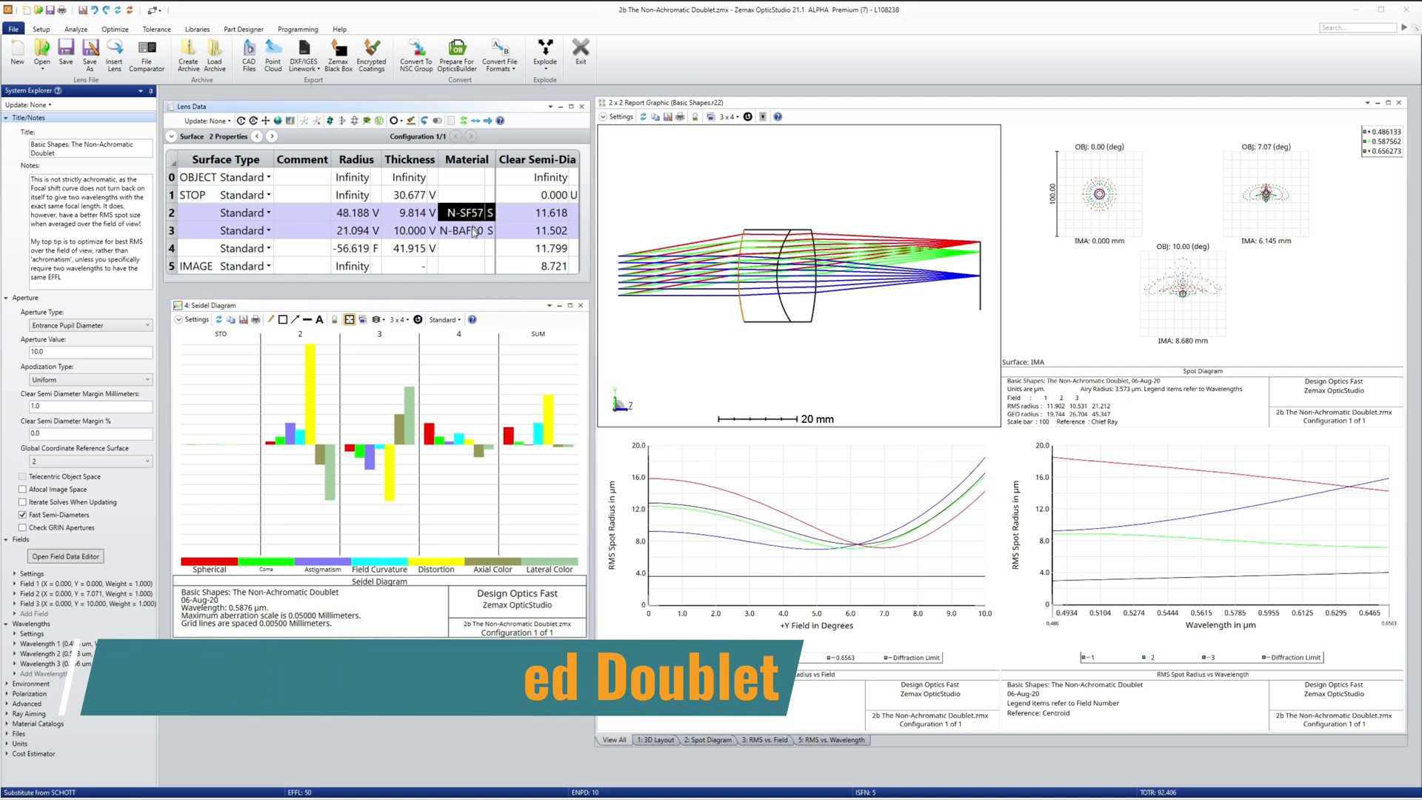
left_click(473, 231)
left_click(709, 318)
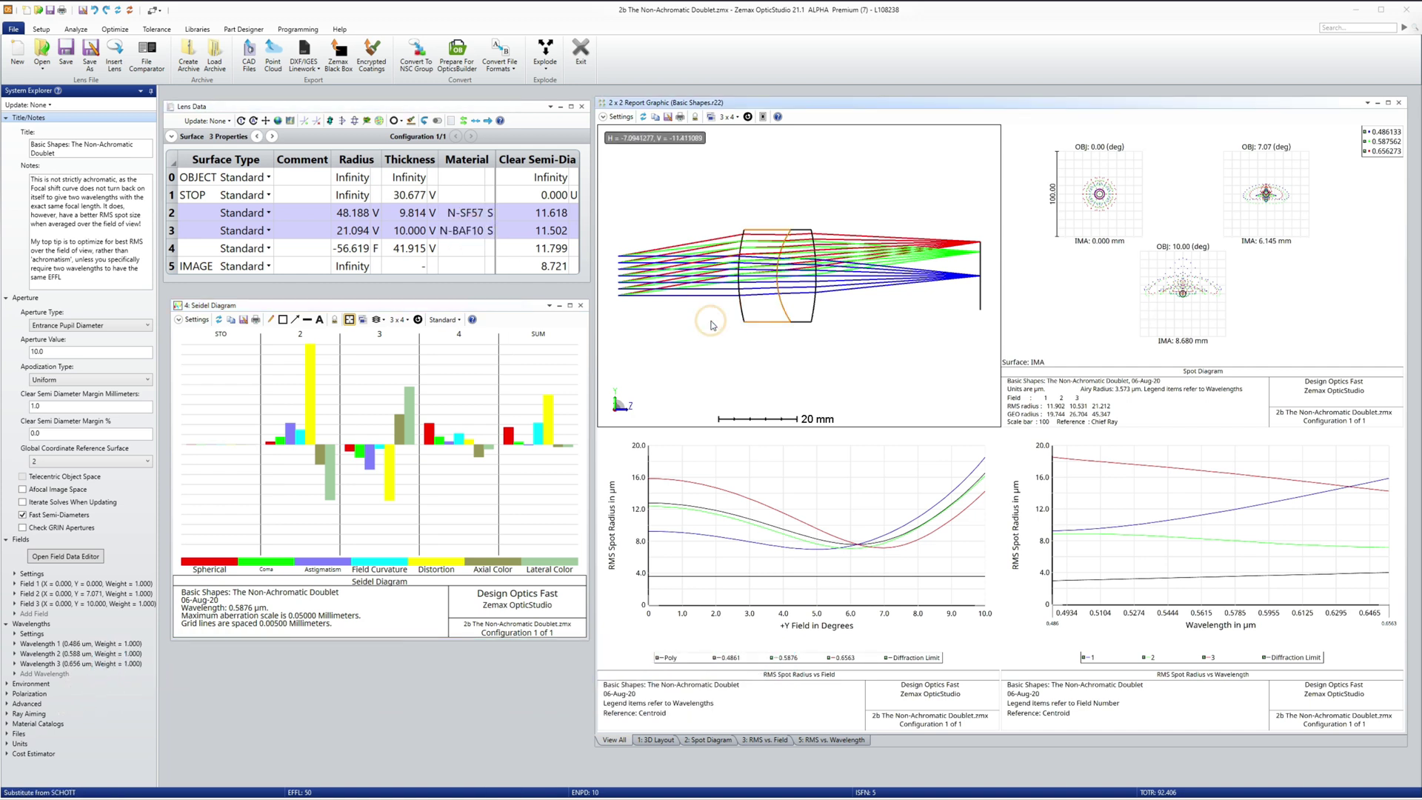
left_click(659, 740)
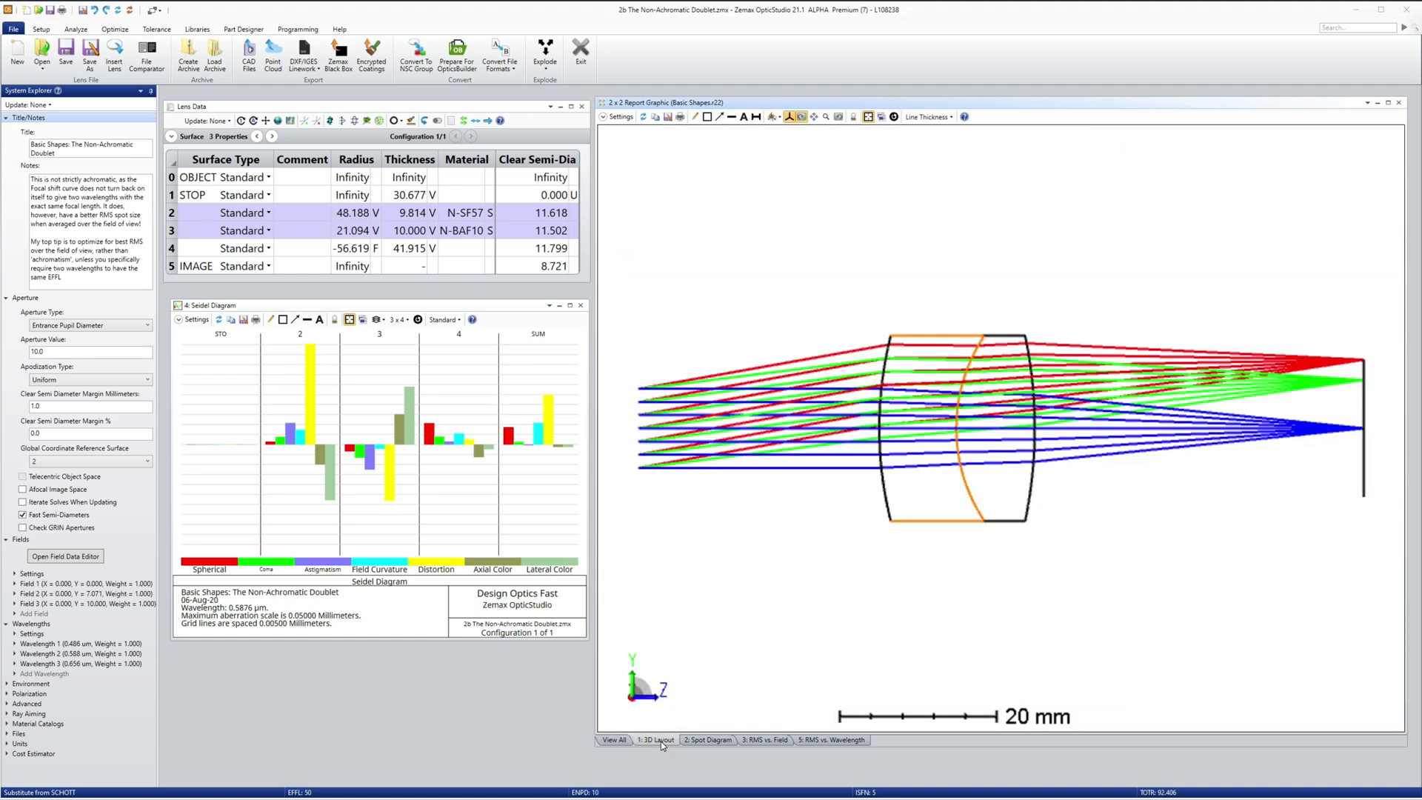
- Step through the doublet's spot diagrams and RMS versus field and wavelength, then return to View All
left_click(714, 740)
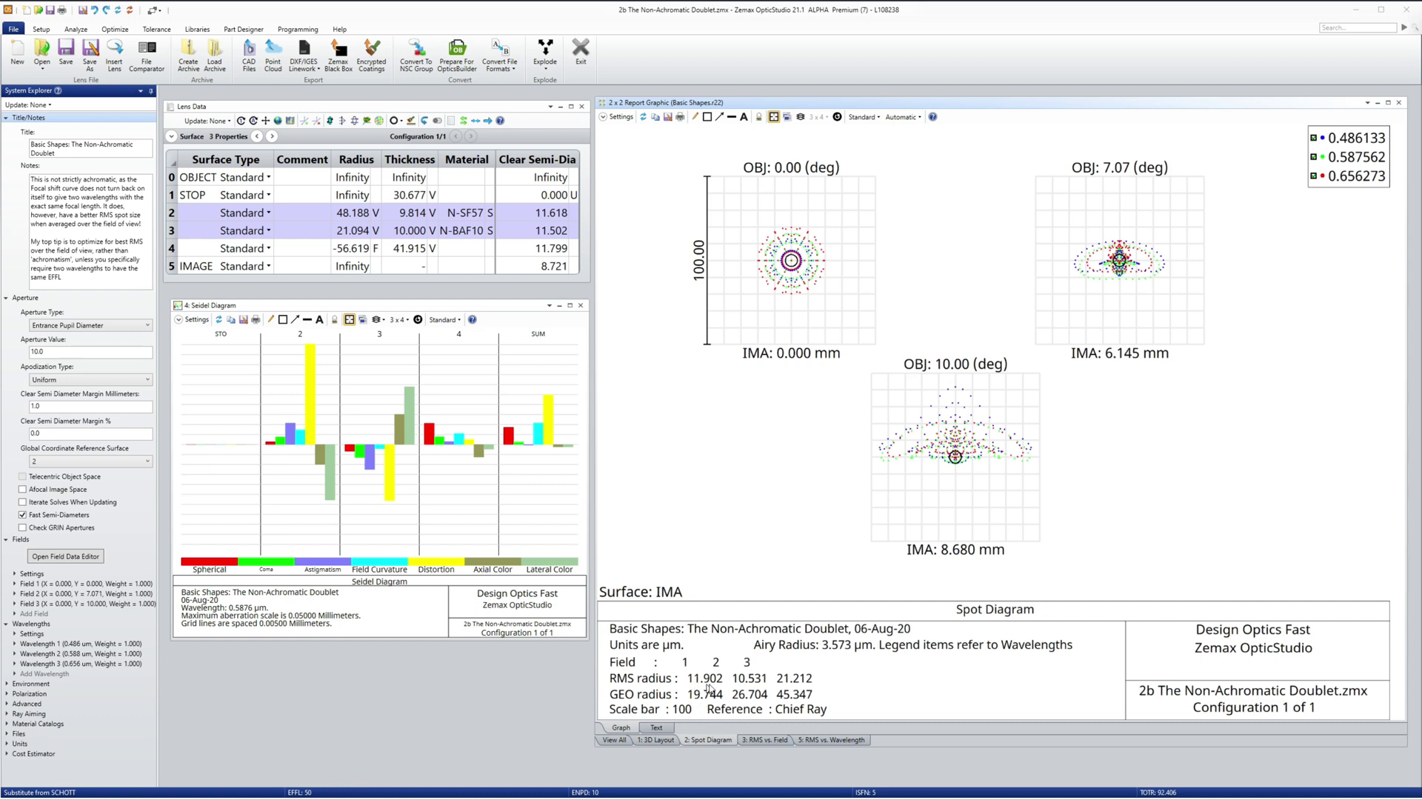
left_click(775, 741)
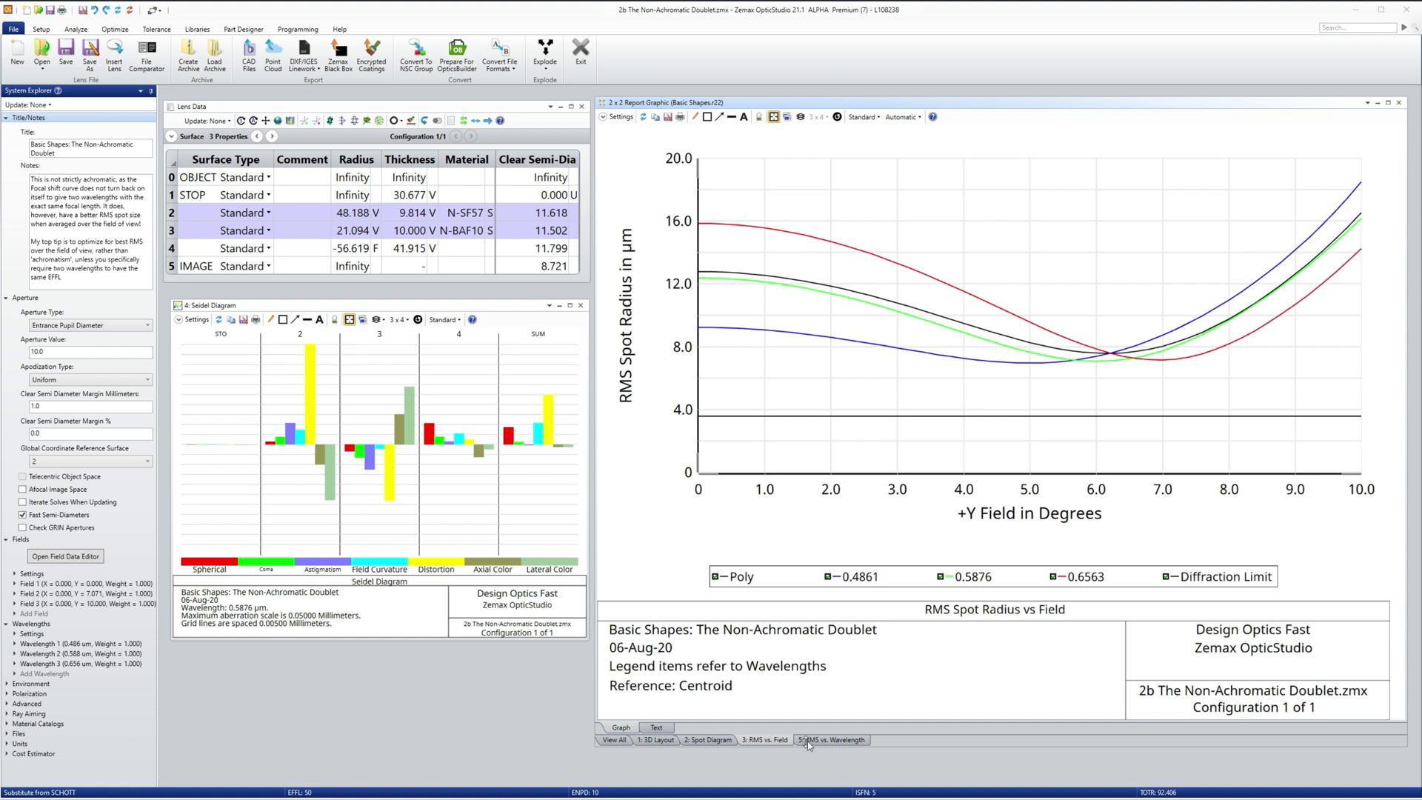
left_click(811, 740)
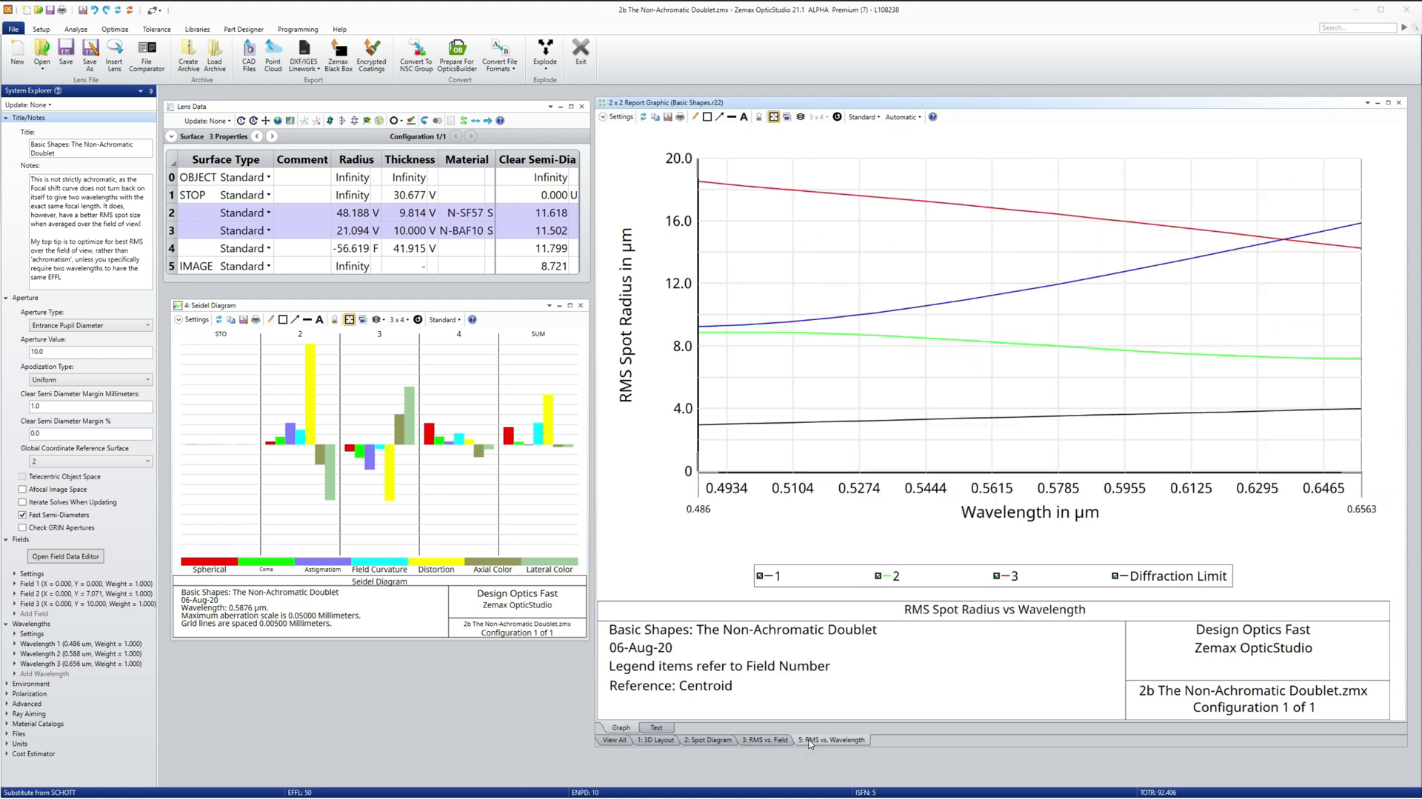
left_click(614, 740)
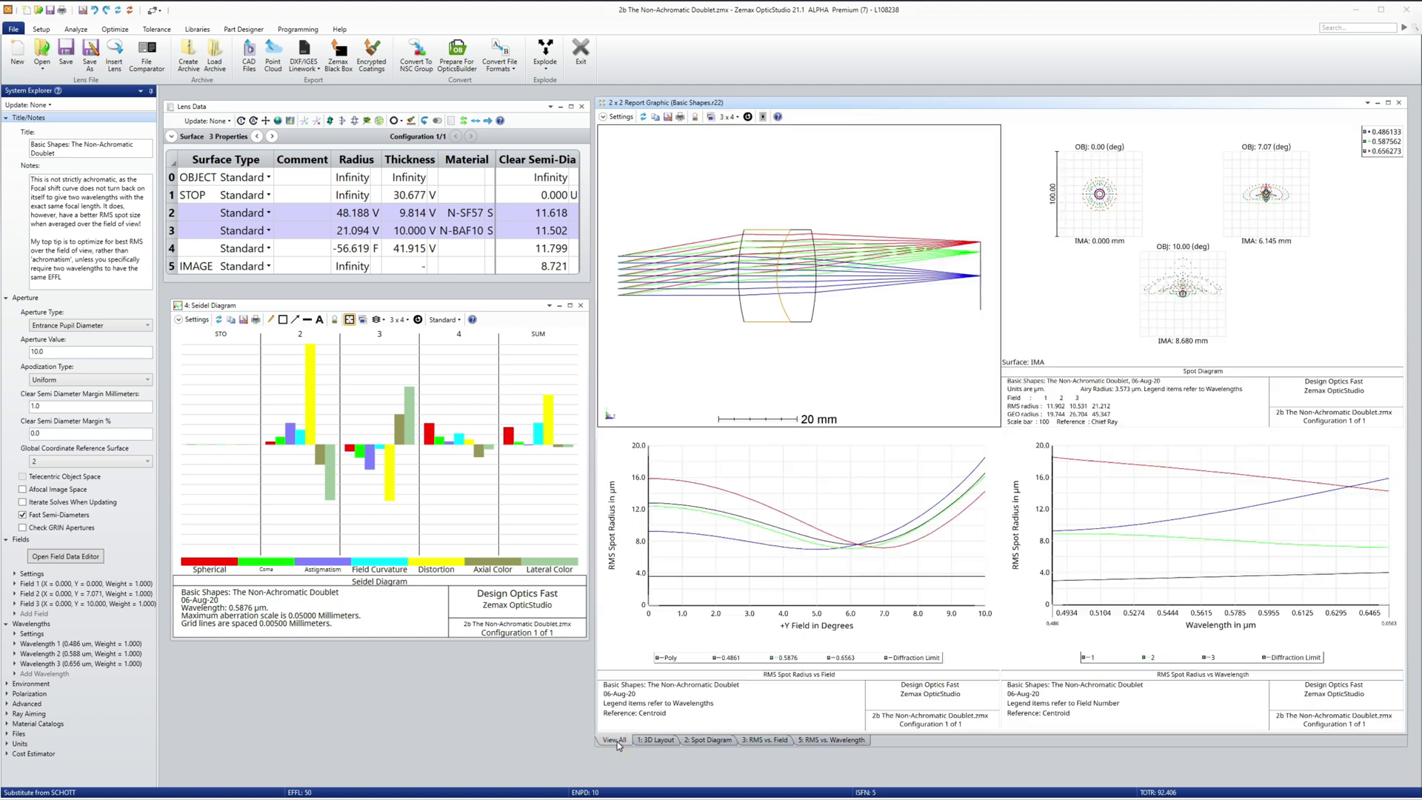
left_click(447, 515)
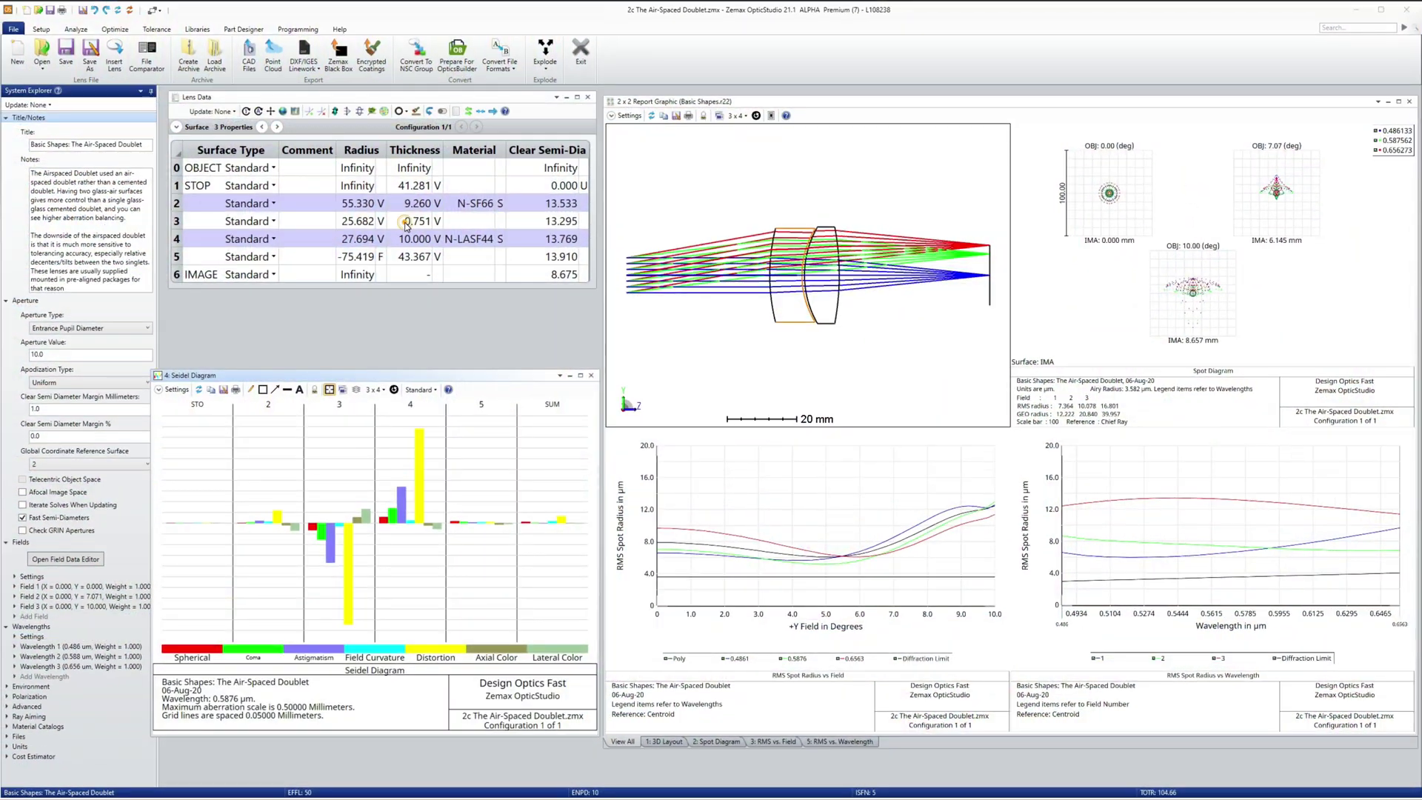
- Note the 0.751 air gap and step through the layout, spot diagram and both RMS plots
left_click(406, 225)
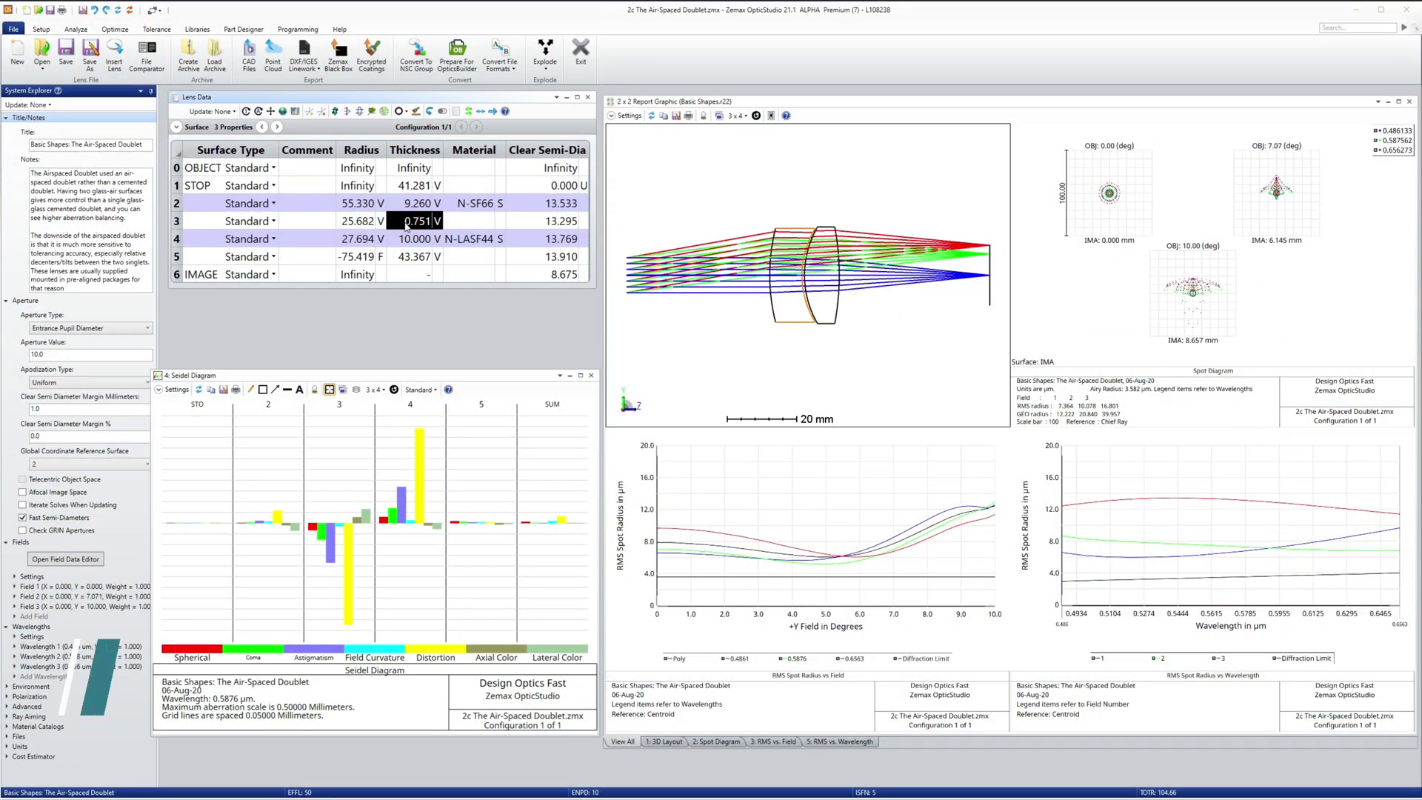
left_click(665, 742)
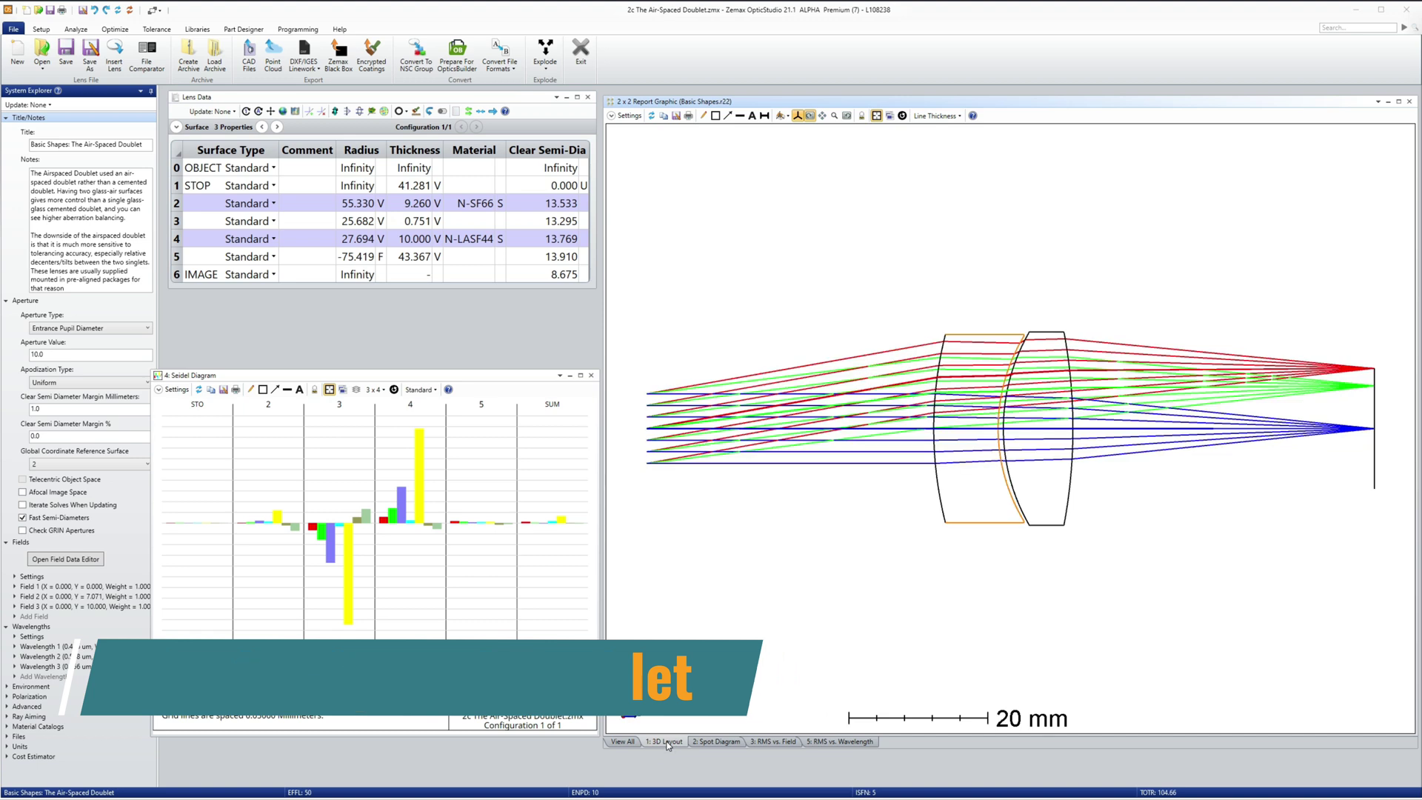
left_click(726, 741)
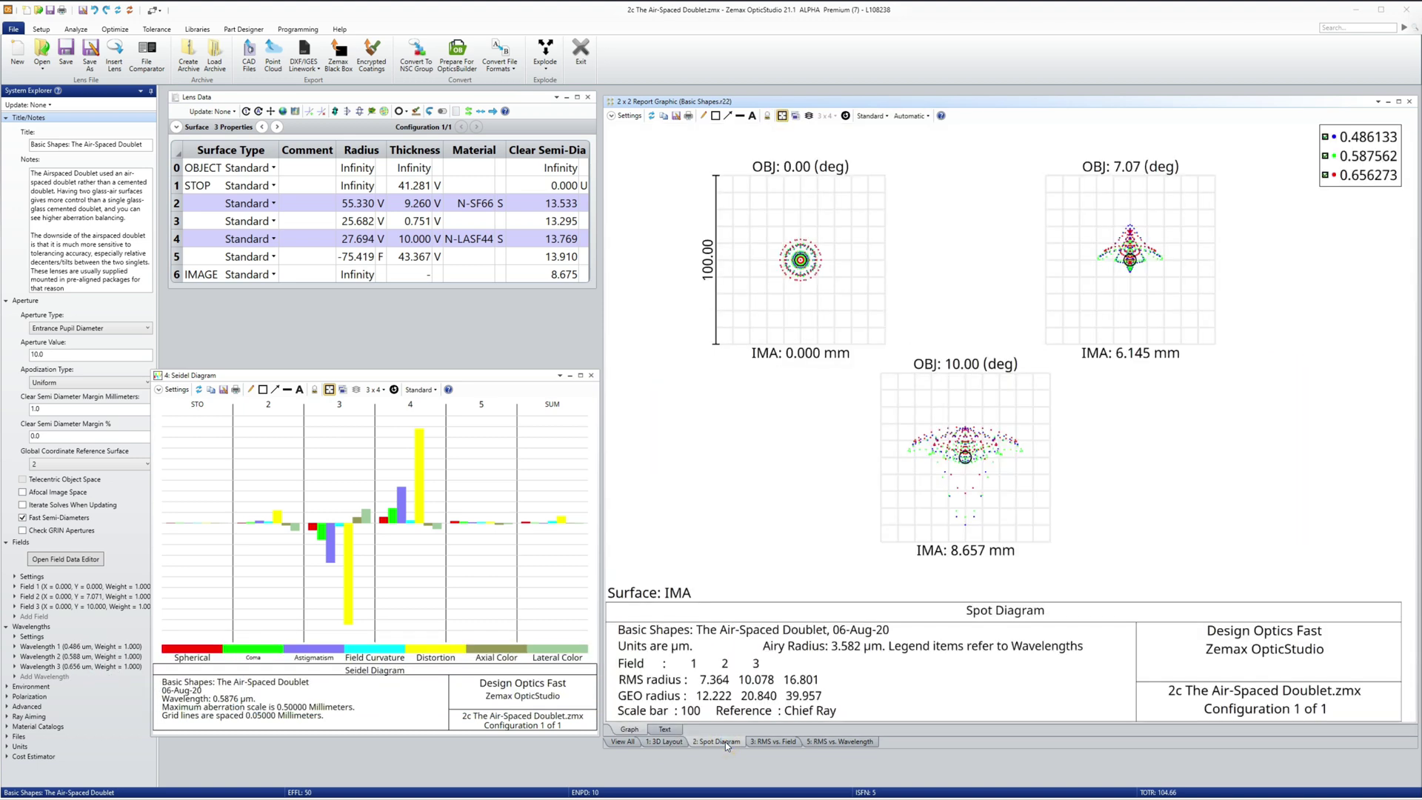
left_click(765, 742)
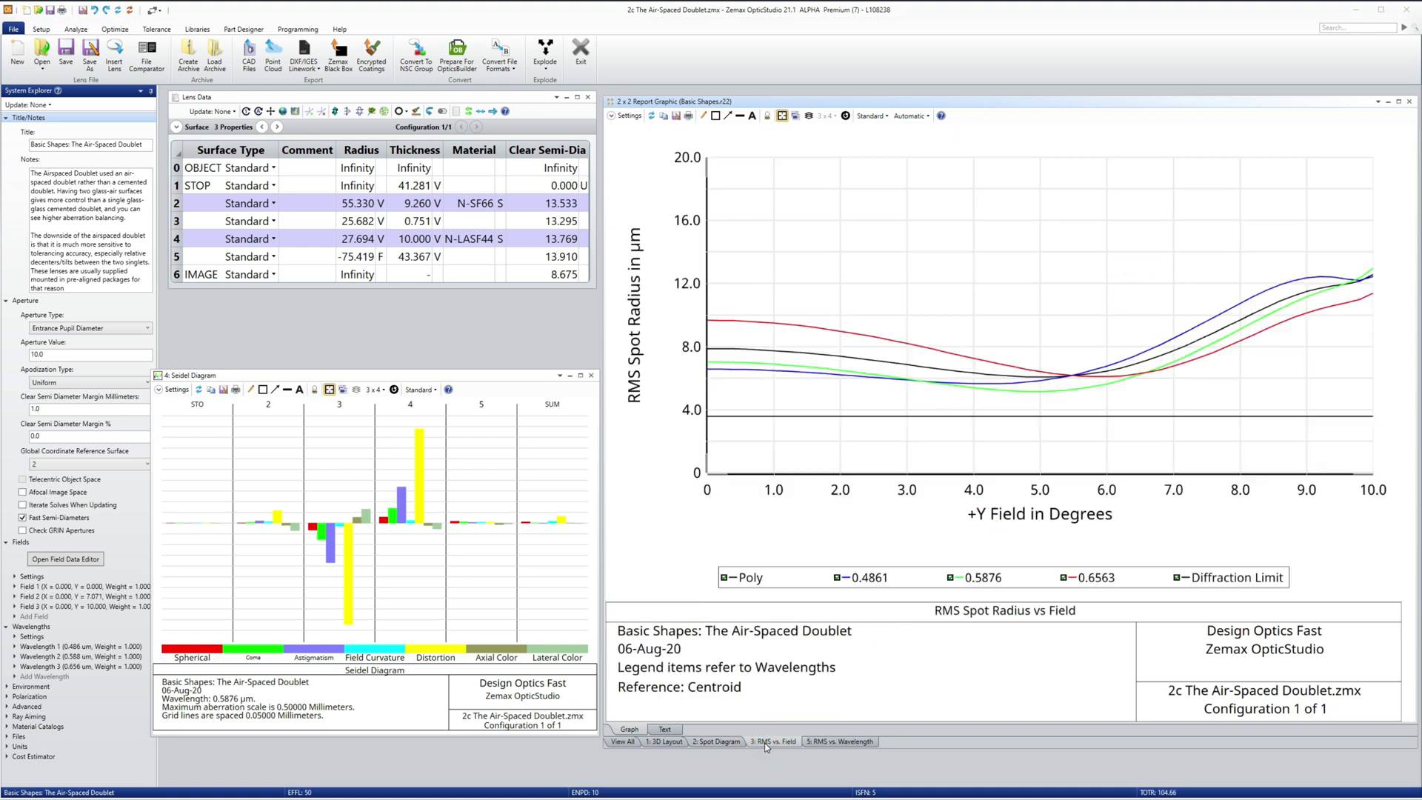
left_click(838, 744)
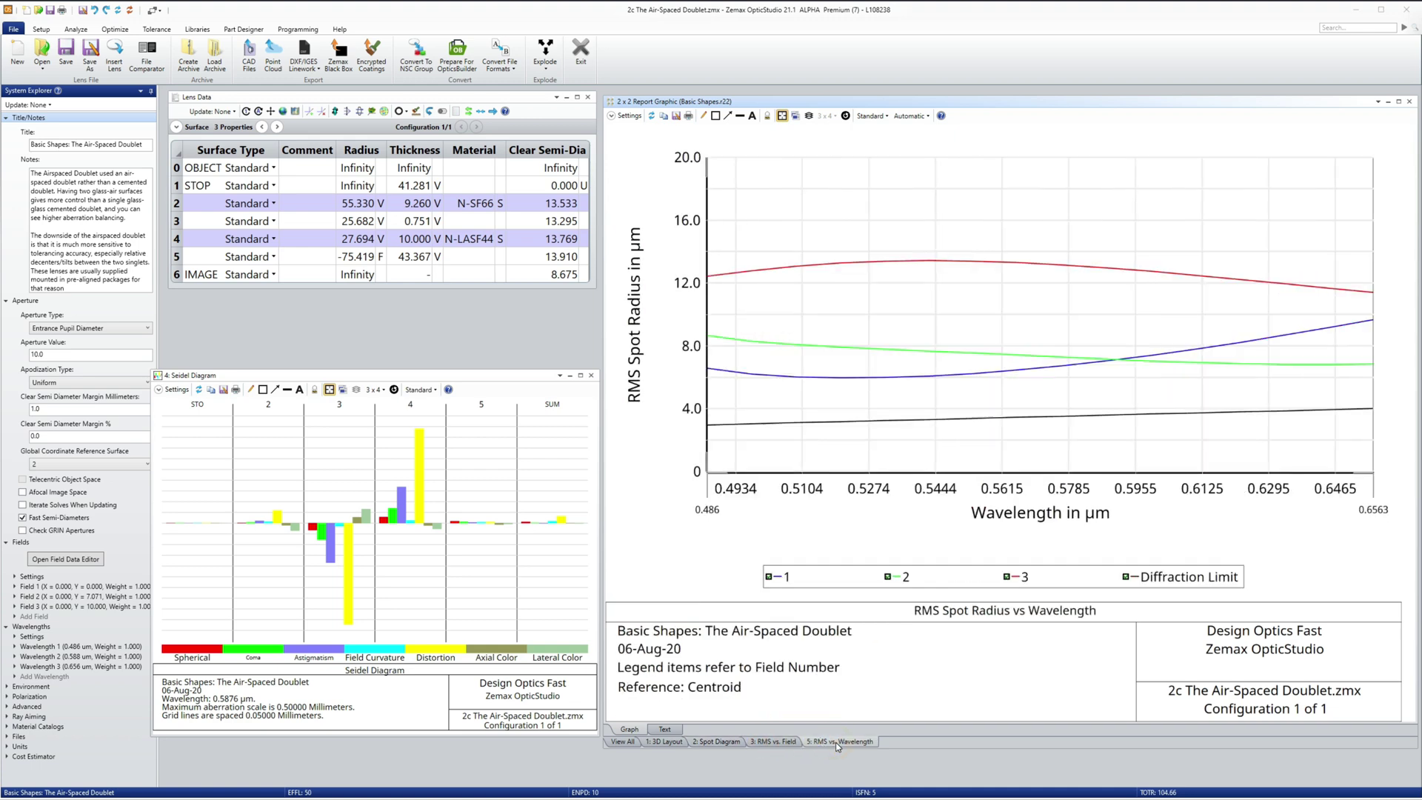
- Set the Seidel diagram to ignore distortion, then go back to the combined four-plot view
left_click(440, 565)
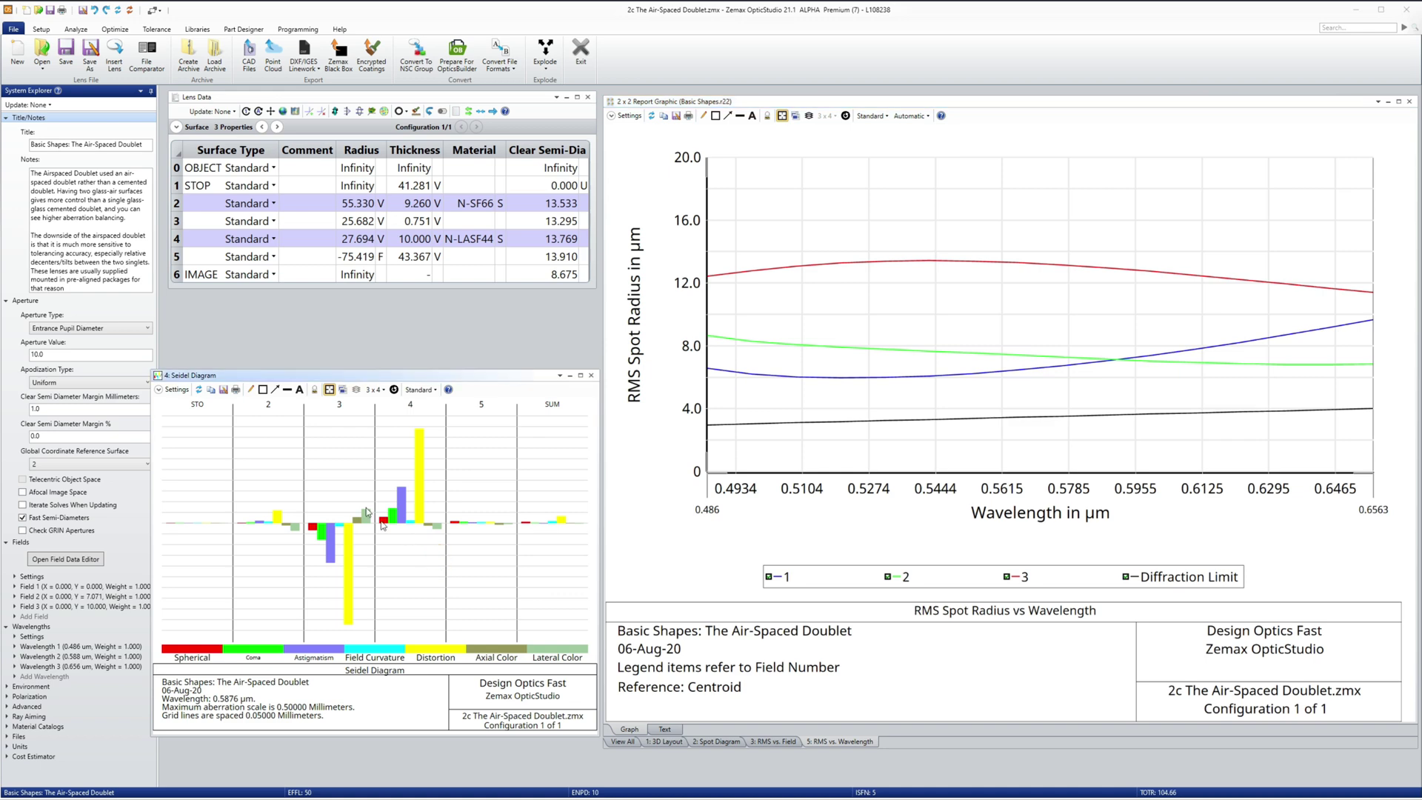
left_click(174, 390)
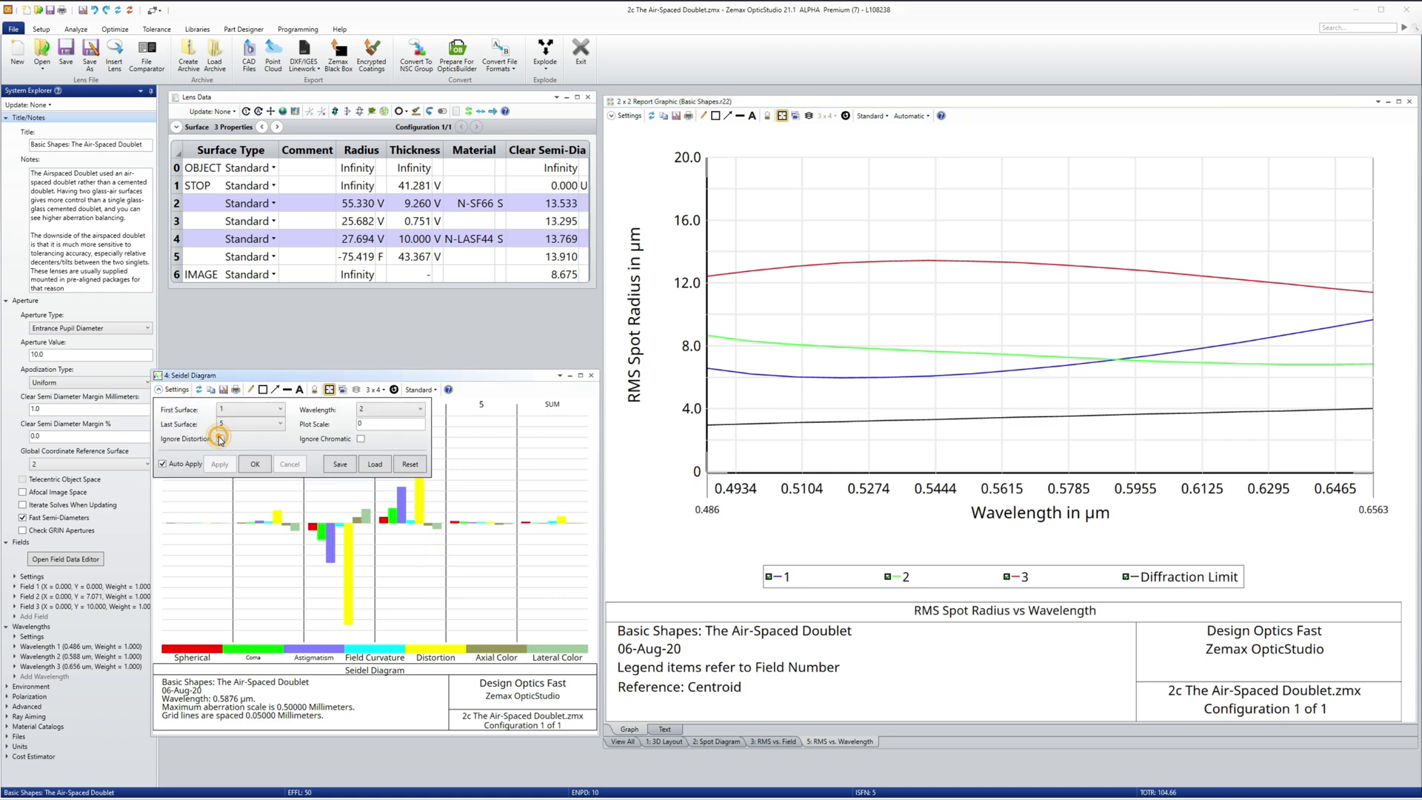
left_click(221, 439)
left_click(255, 464)
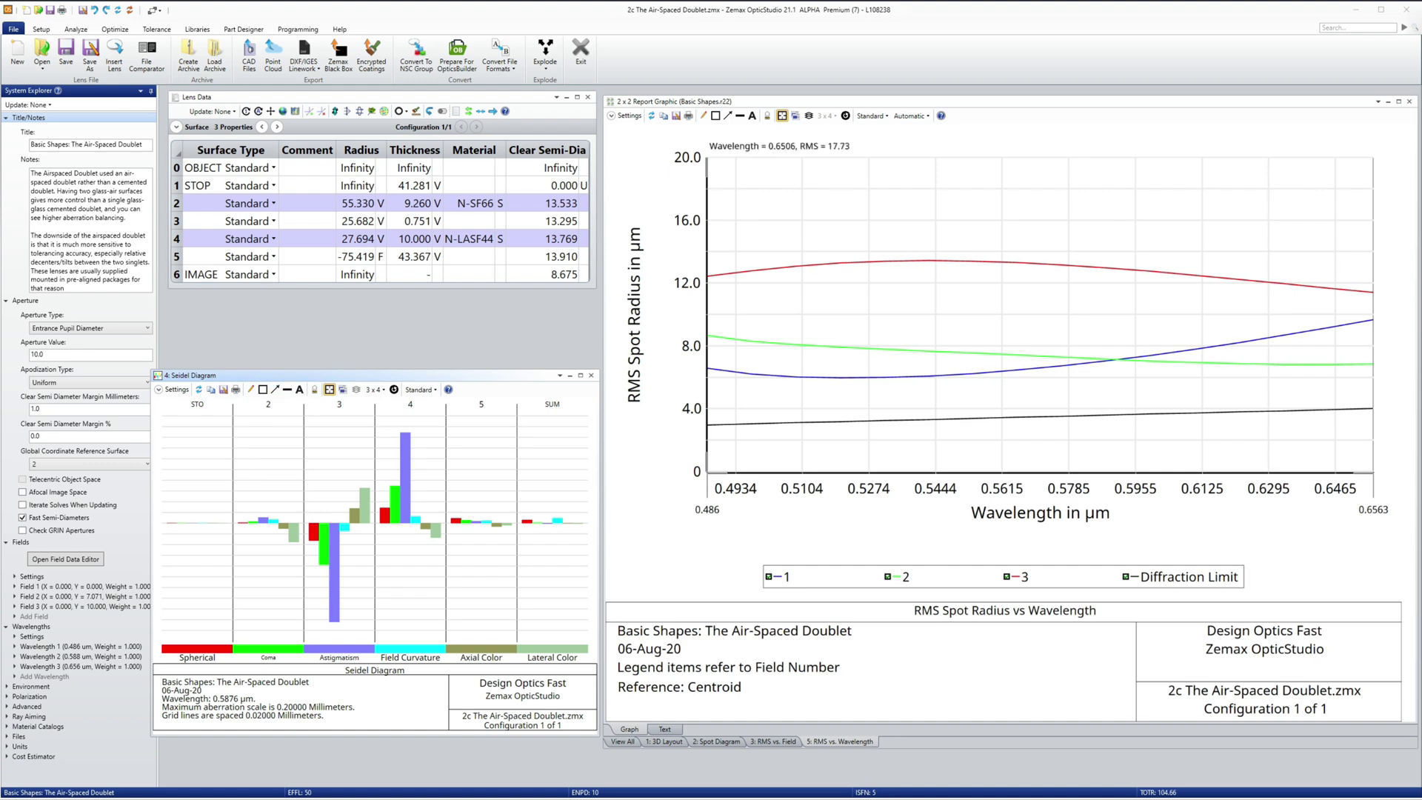
left_click(663, 742)
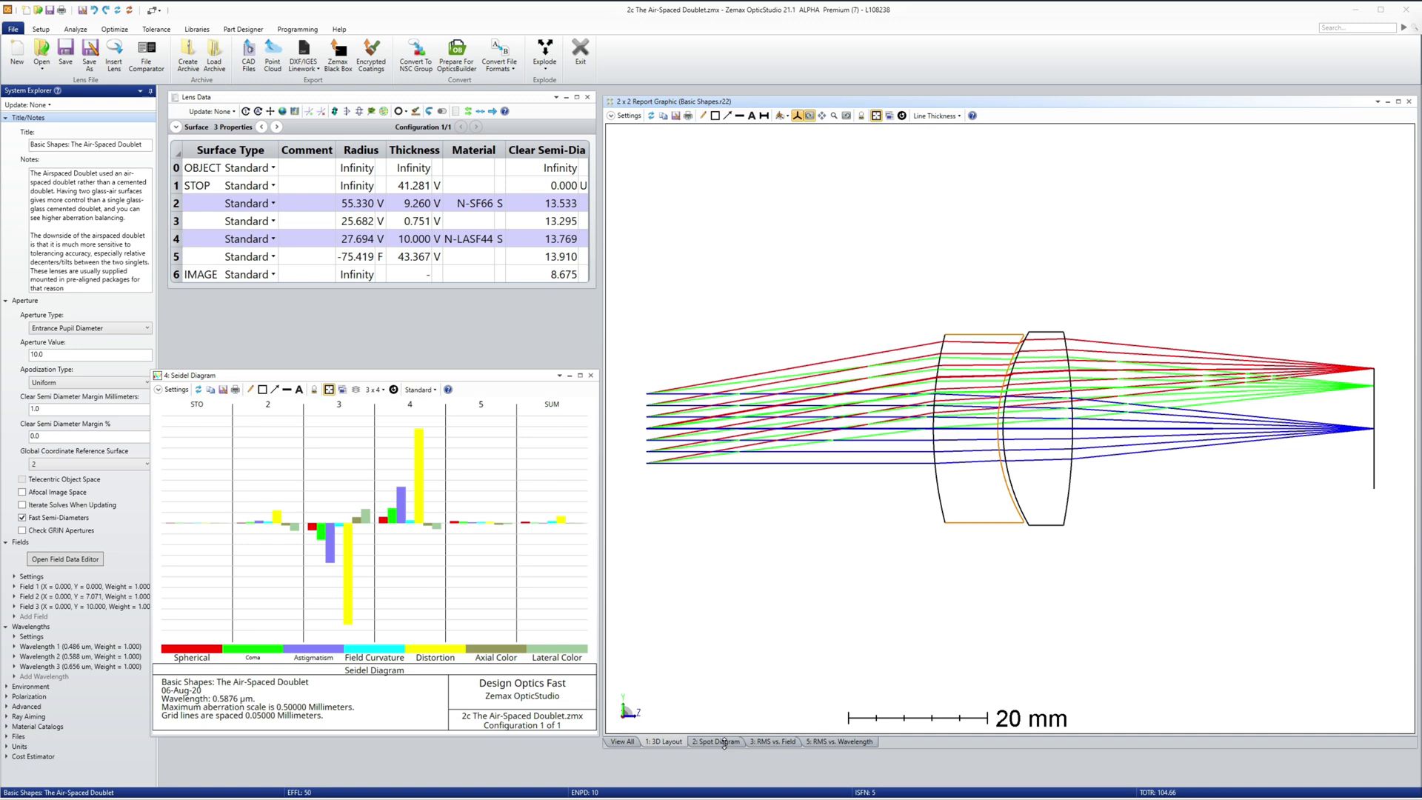
left_click(664, 742)
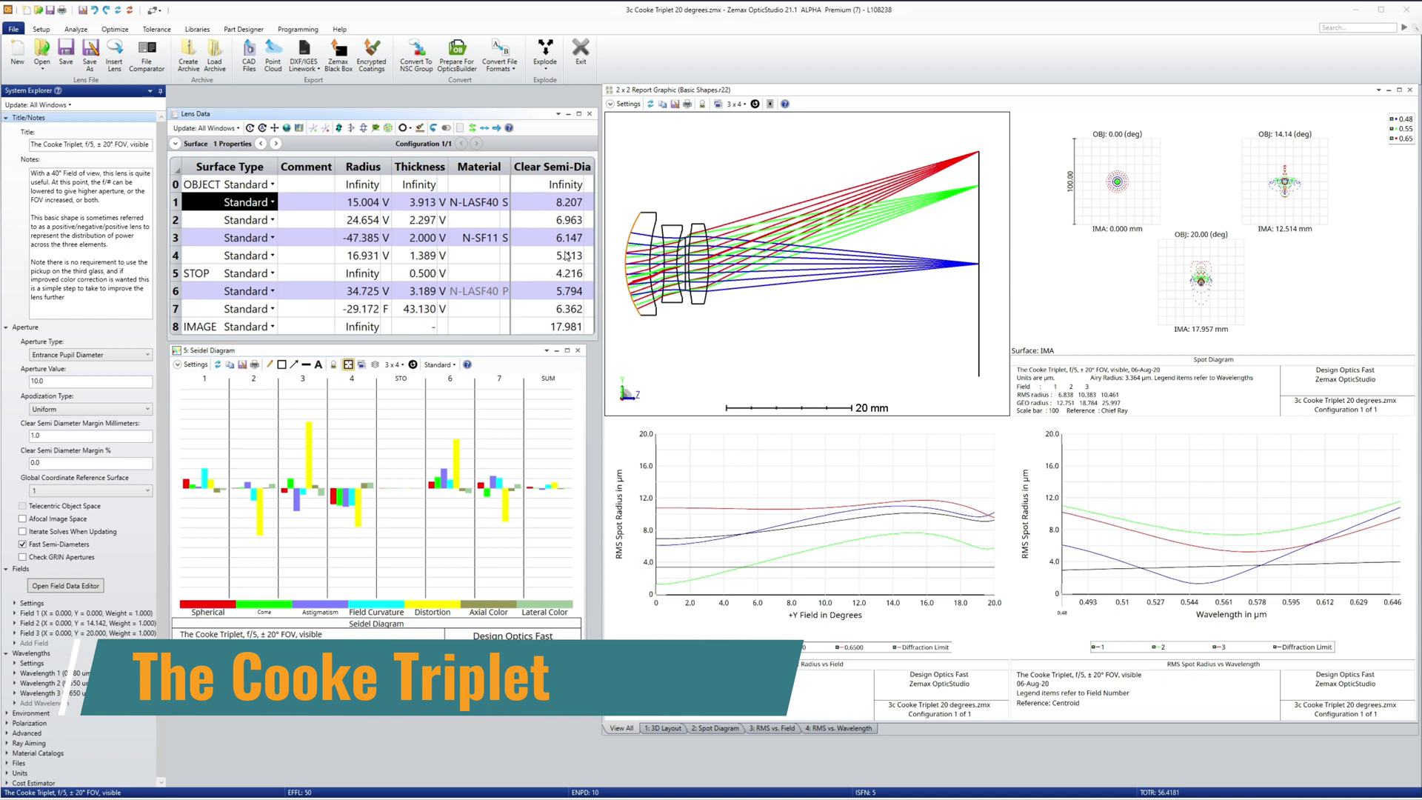
- Show the Cooke Triplet layout full-size, turn on Ignore Distortion for its Seidel diagram, and view the spot diagrams
left_click(672, 729)
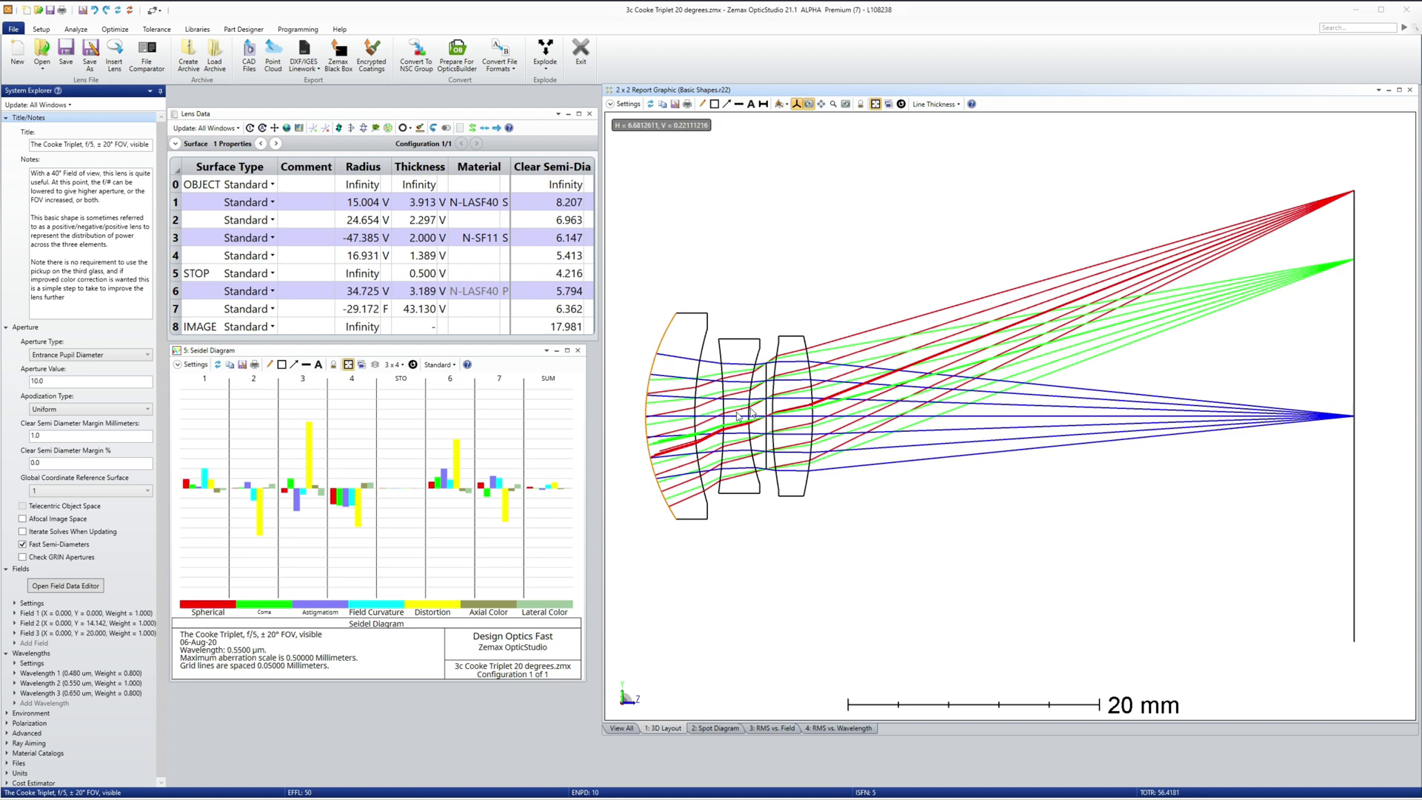
left_click(485, 359)
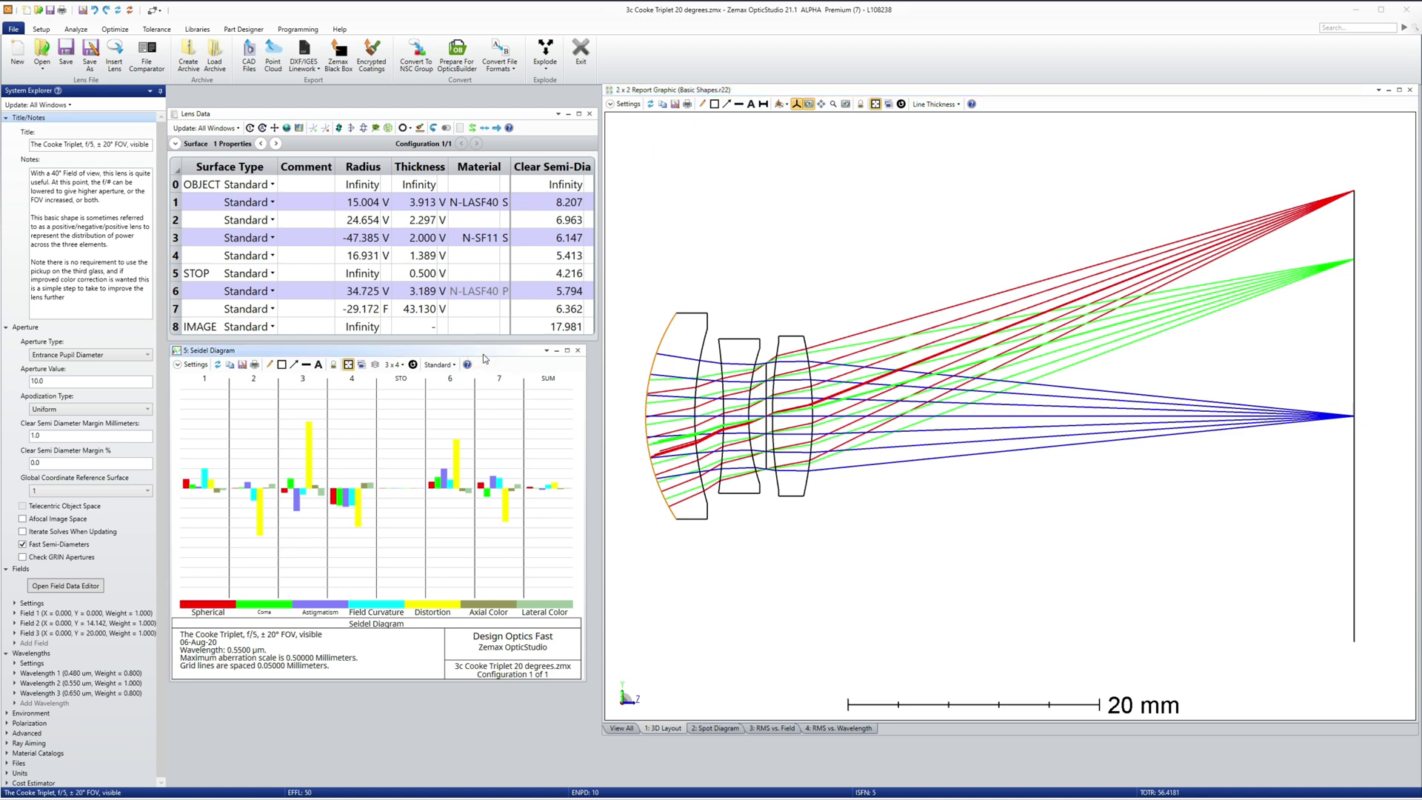
left_click(194, 364)
left_click(239, 415)
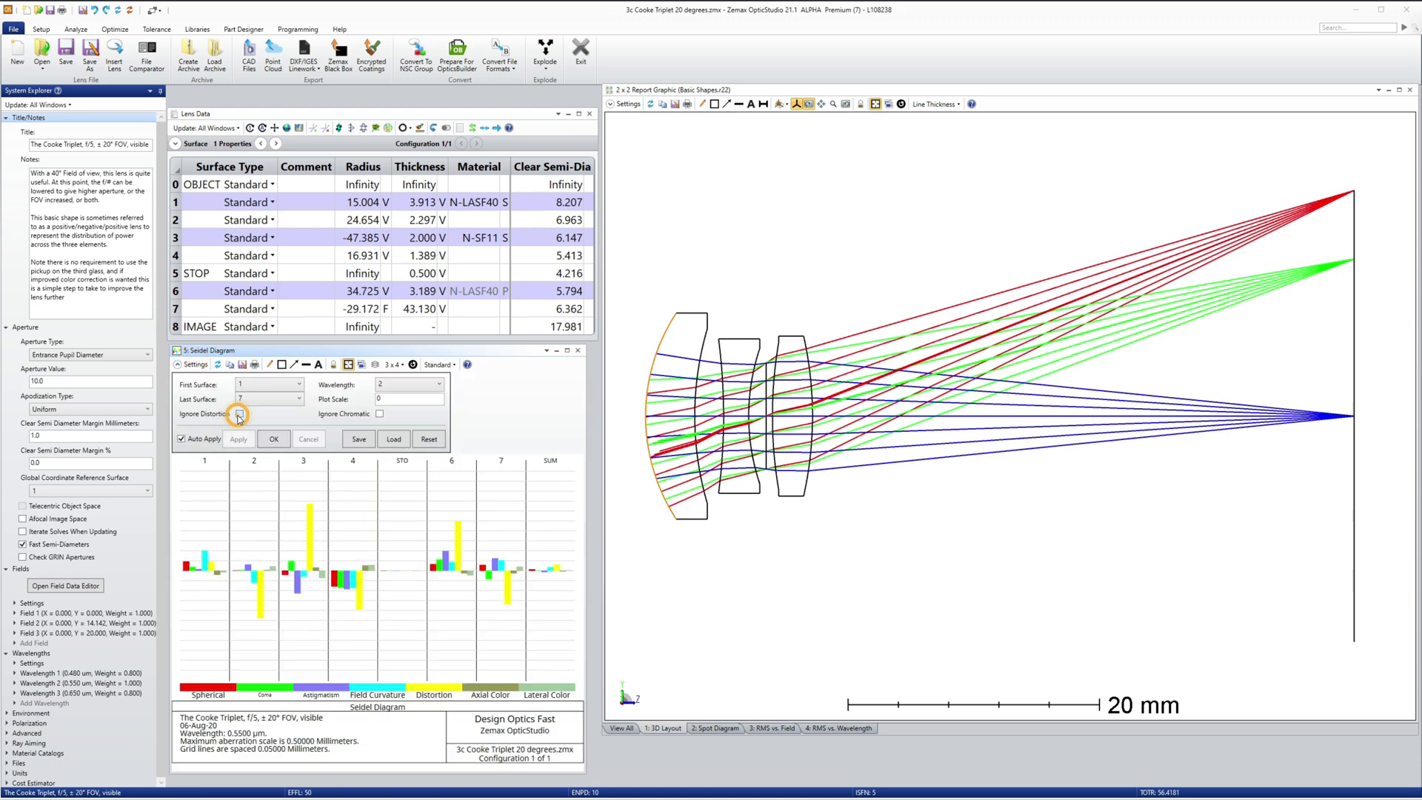
left_click(272, 440)
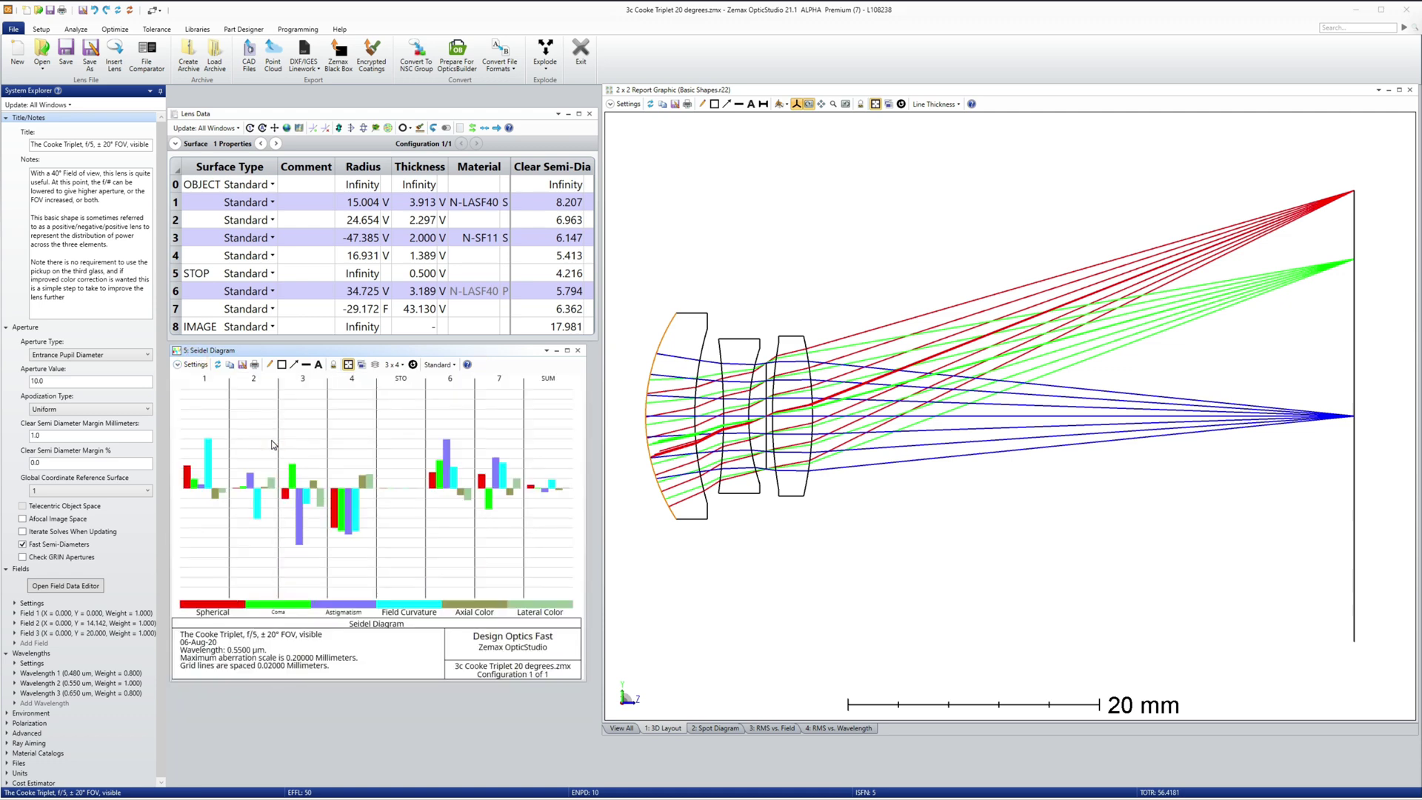
left_click(709, 729)
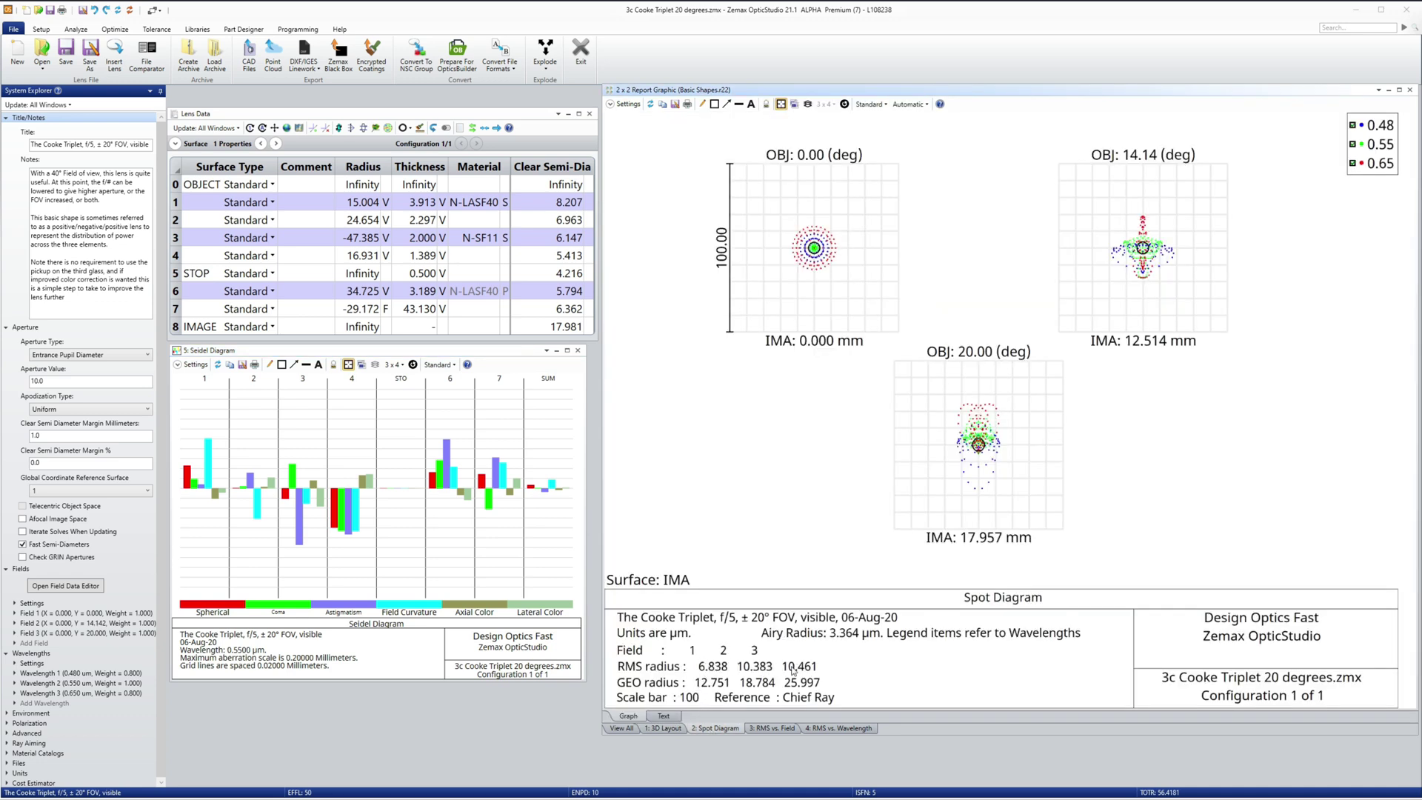
- View the Cooke Triplet's RMS spot radius versus field and versus wavelength, then all four plots together
left_click(770, 730)
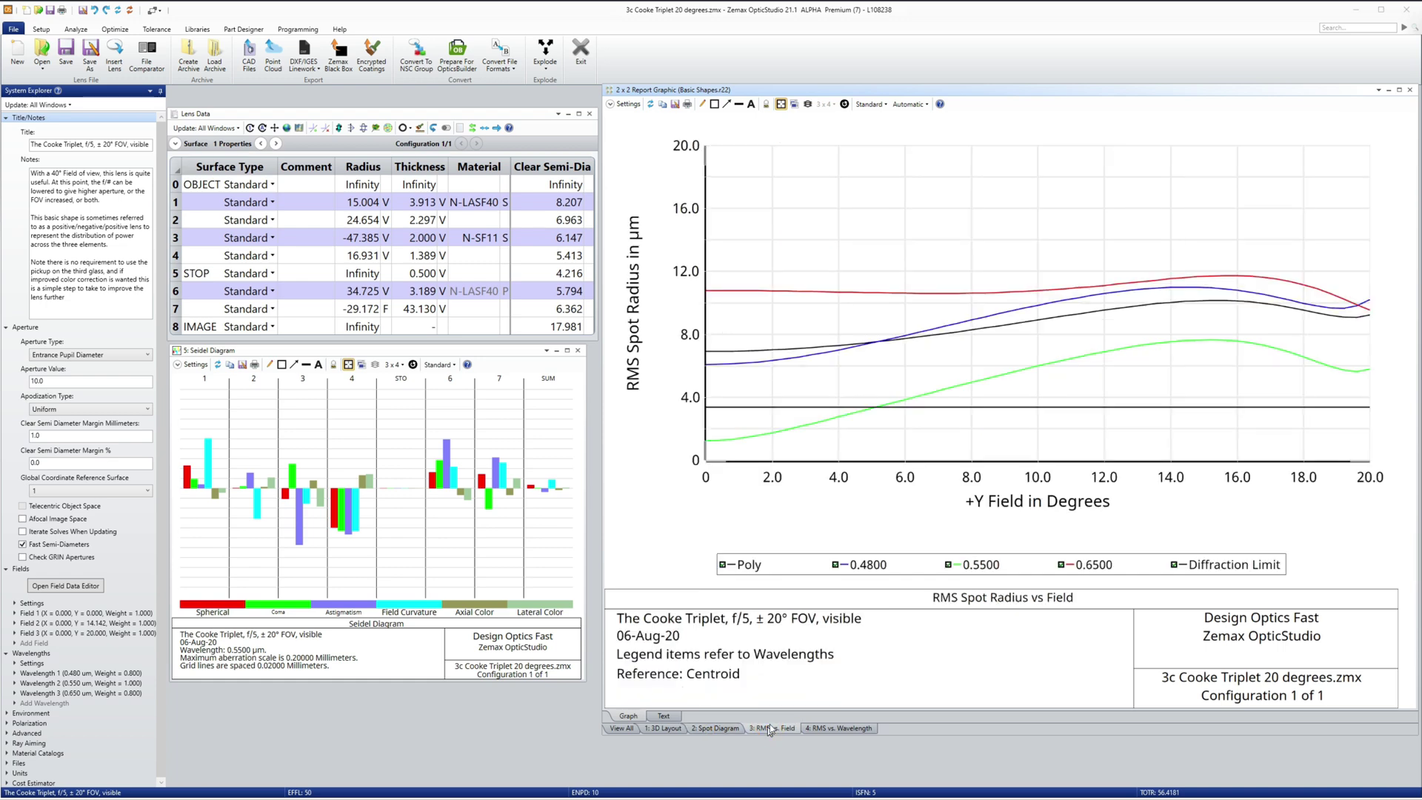
mouse_move(783, 408)
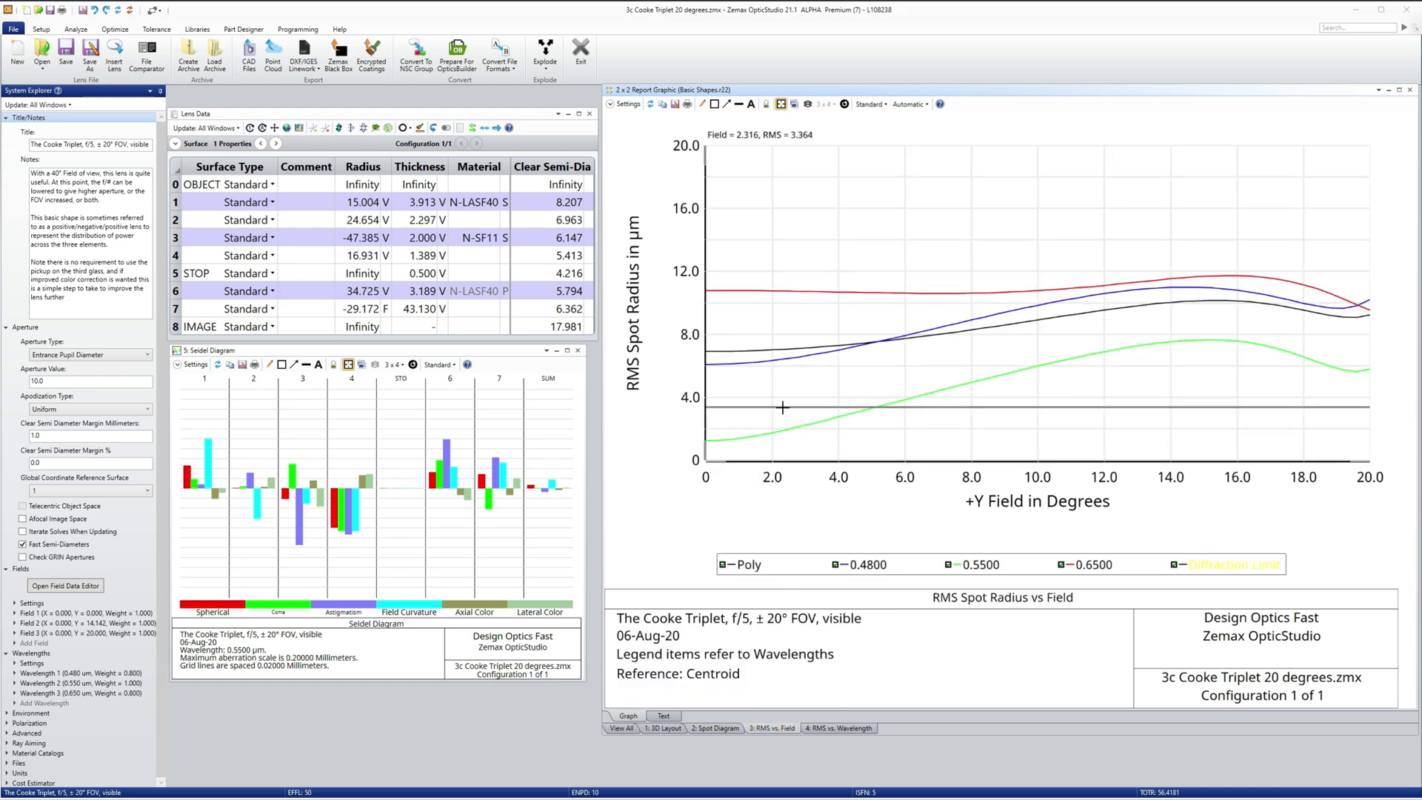
left_click(823, 730)
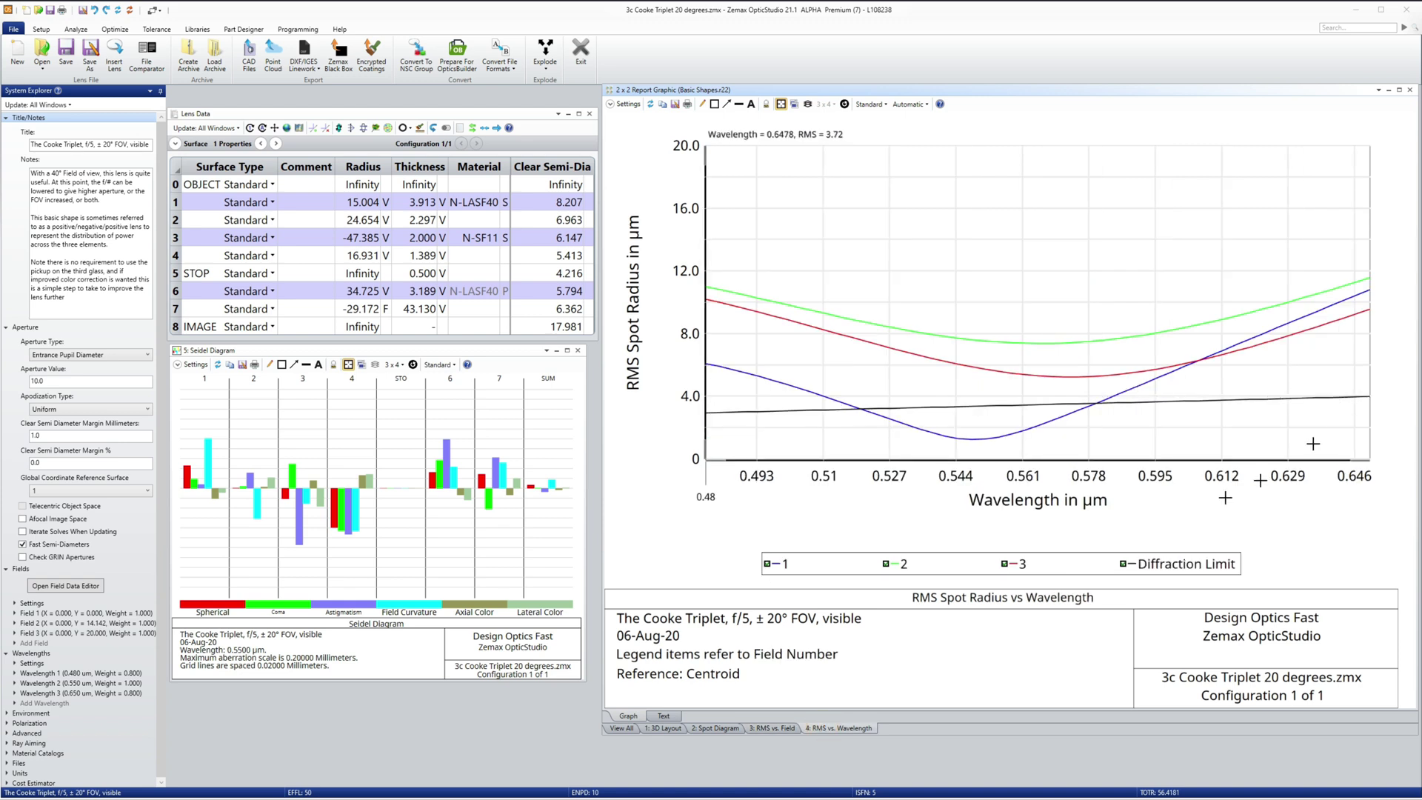
left_click(623, 730)
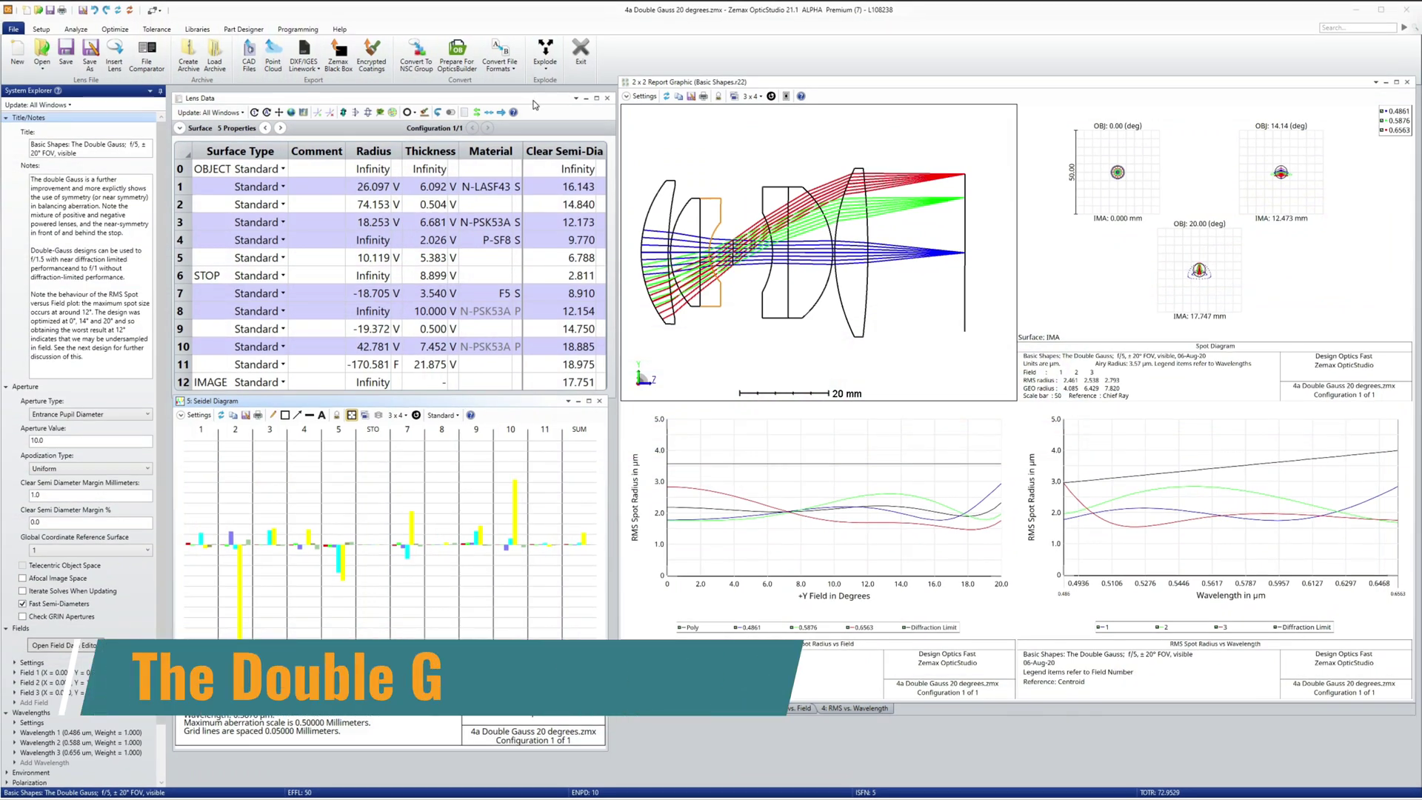
- Show only the Double Gauss 3D layout in the four-panel report window
left_click(740, 137)
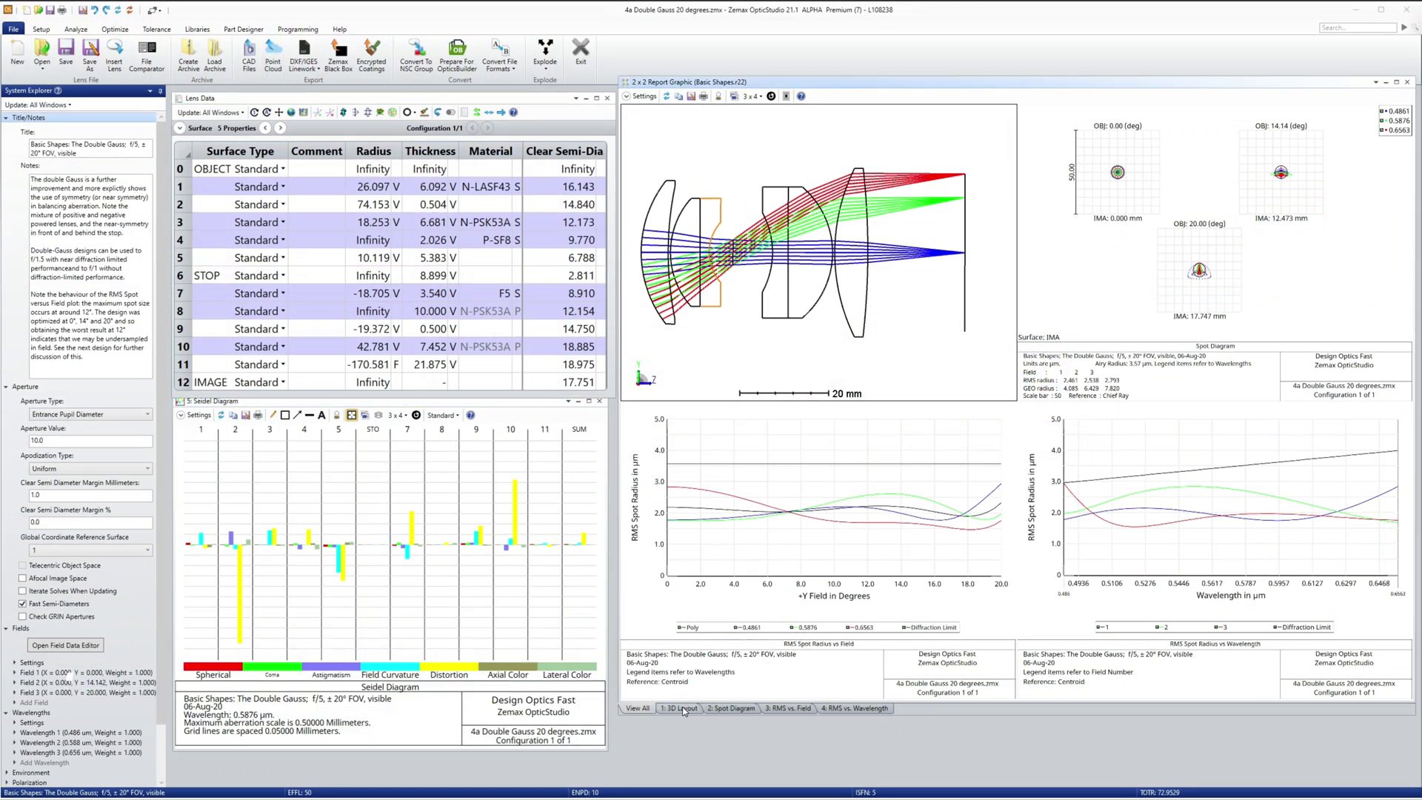
left_click(680, 709)
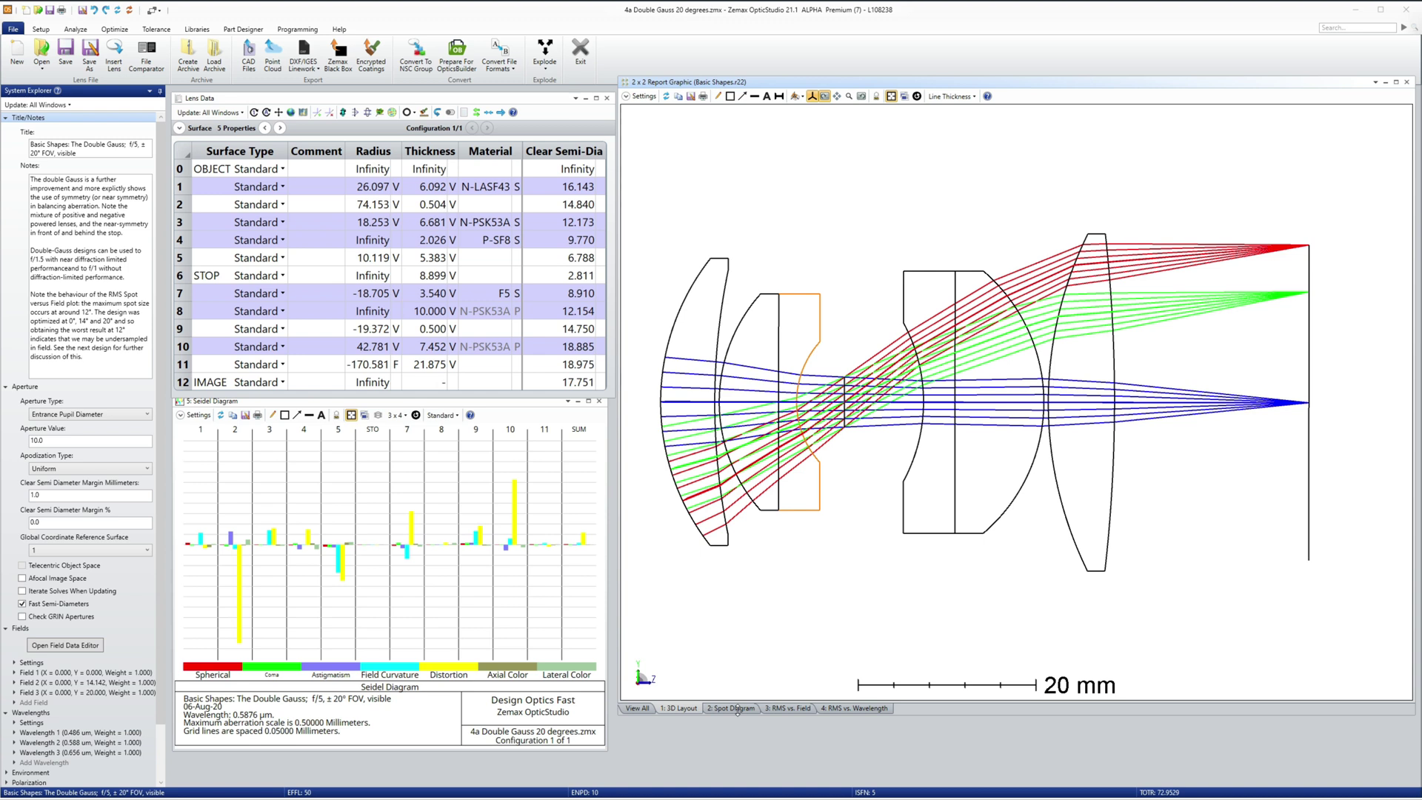
- Step through the Double Gauss spot diagram, RMS versus field and RMS versus wavelength plots
left_click(738, 709)
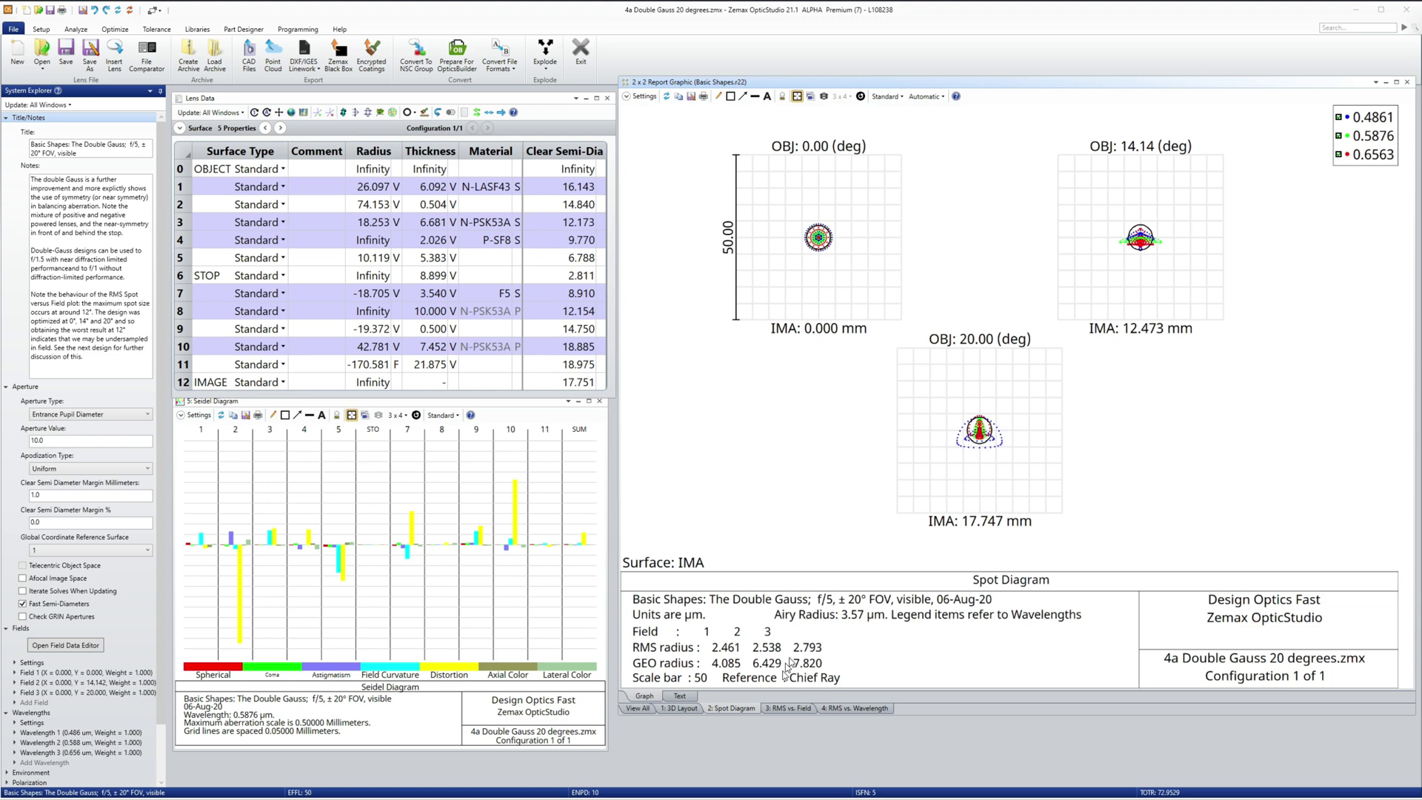
left_click(790, 709)
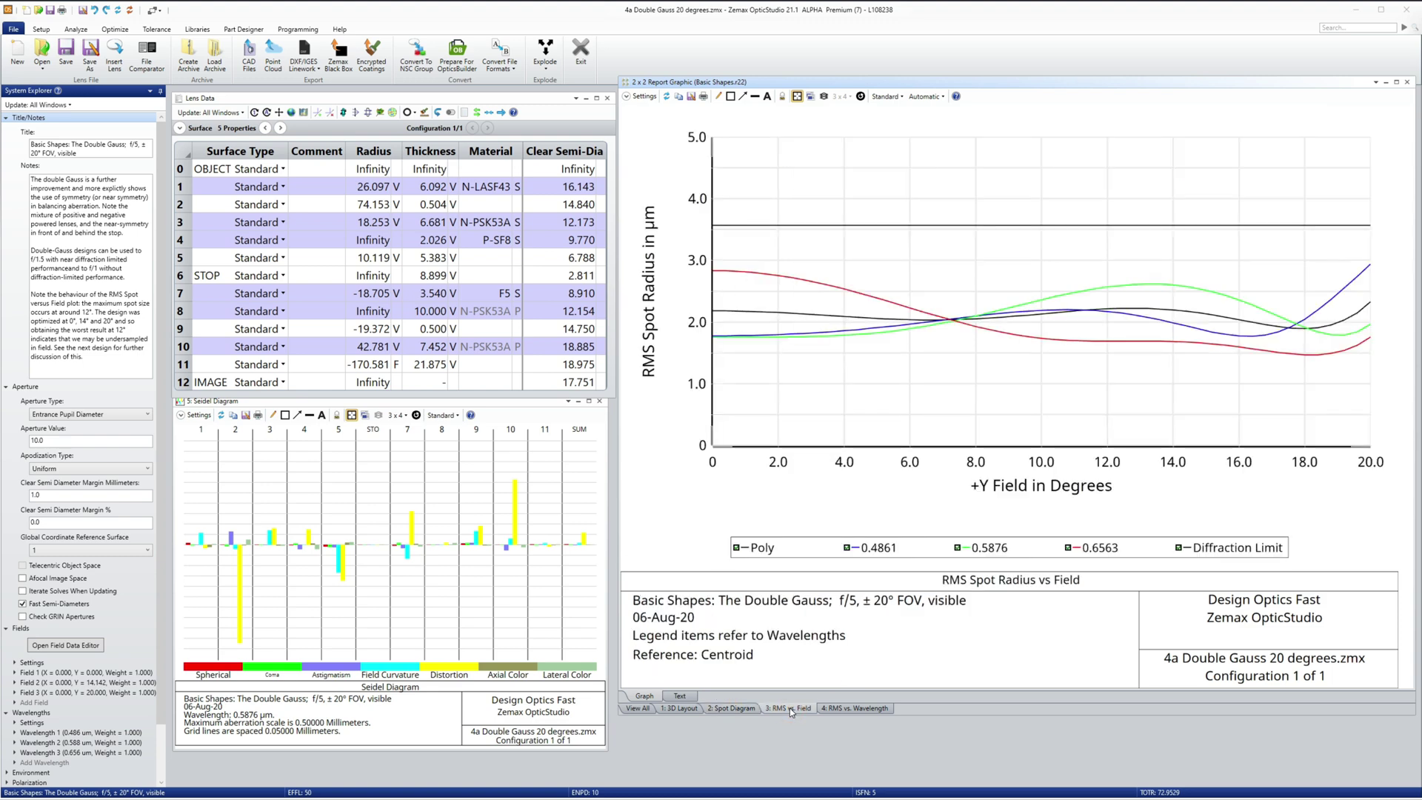
left_click(838, 710)
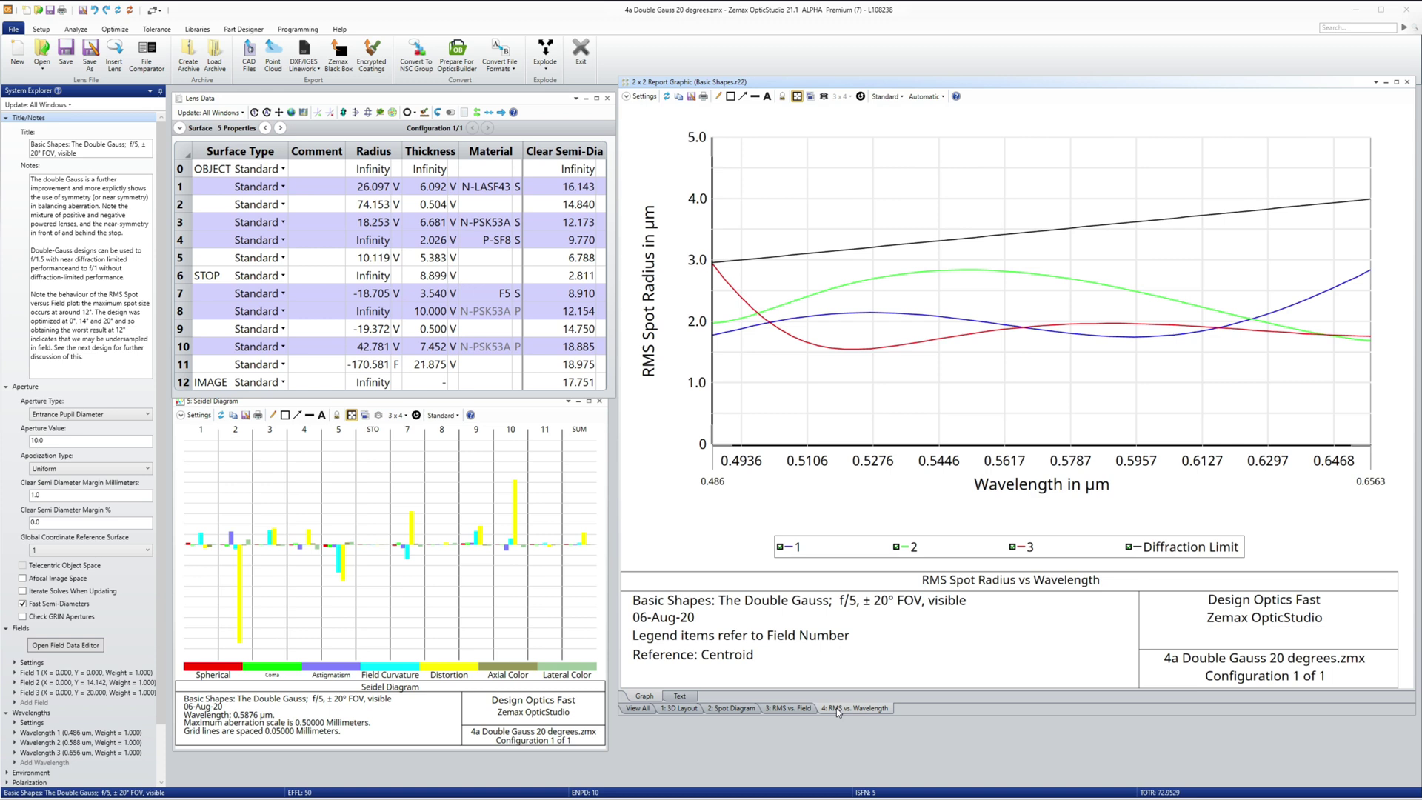
left_click(412, 505)
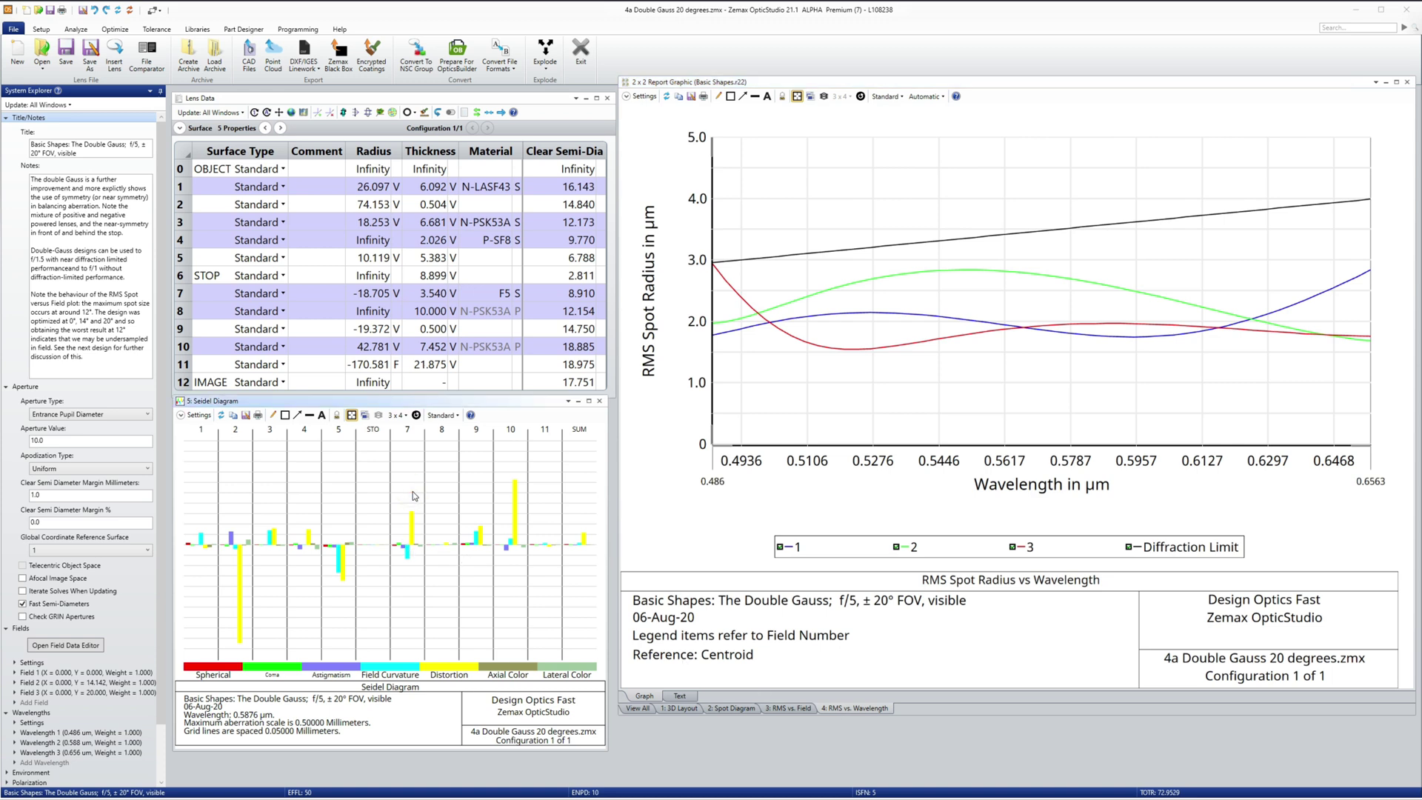
- Turn on Ignore Distortion in the Double Gauss Seidel diagram settings and apply it
left_click(196, 417)
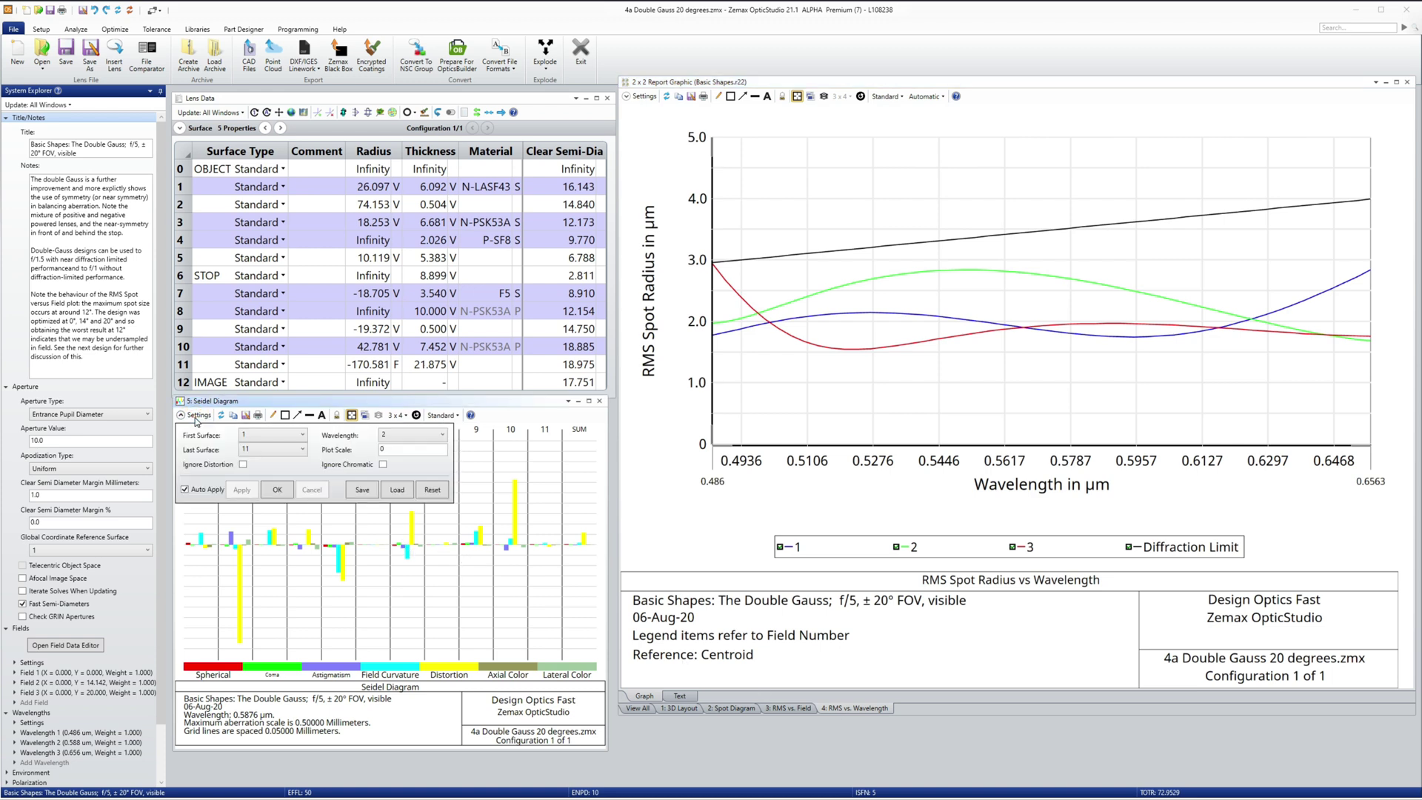
left_click(243, 464)
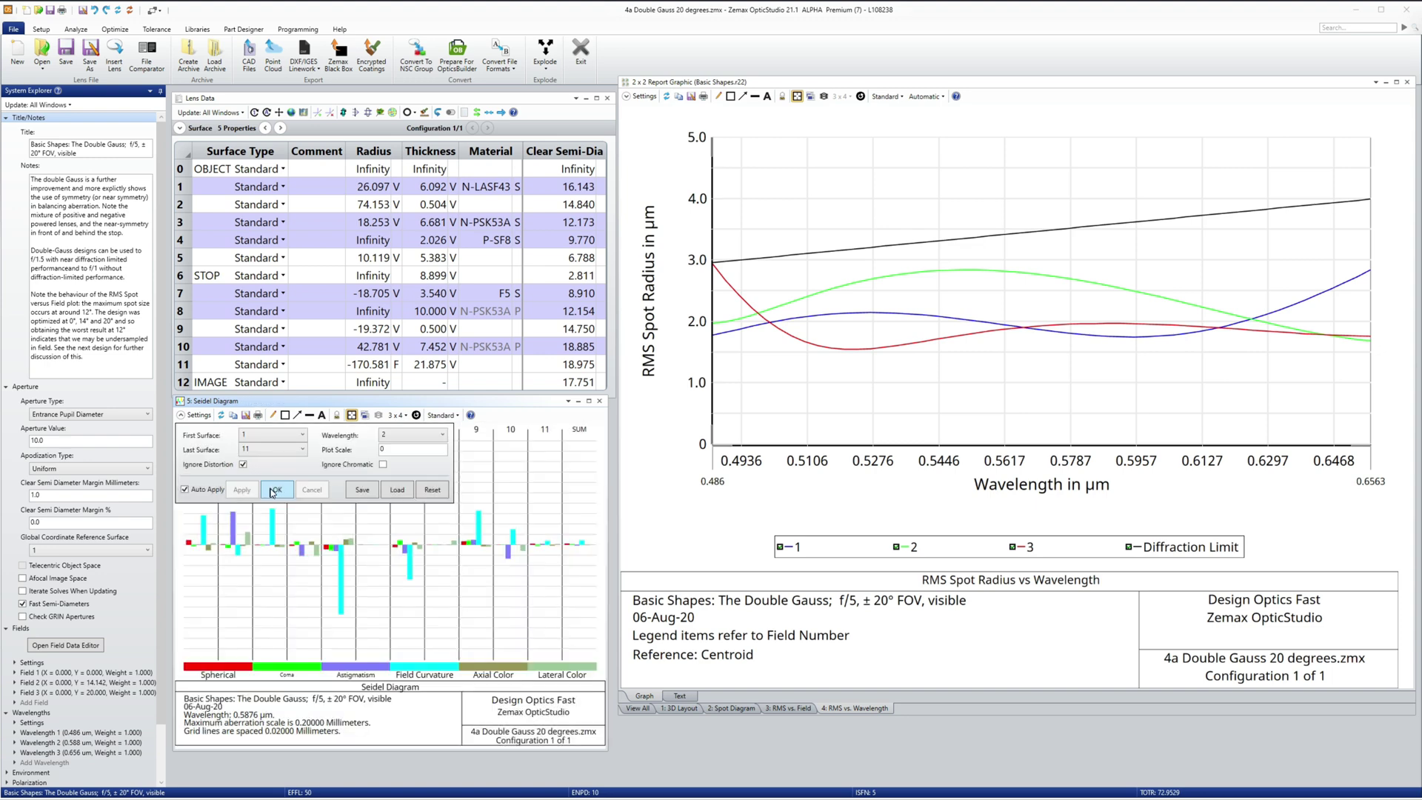
left_click(273, 492)
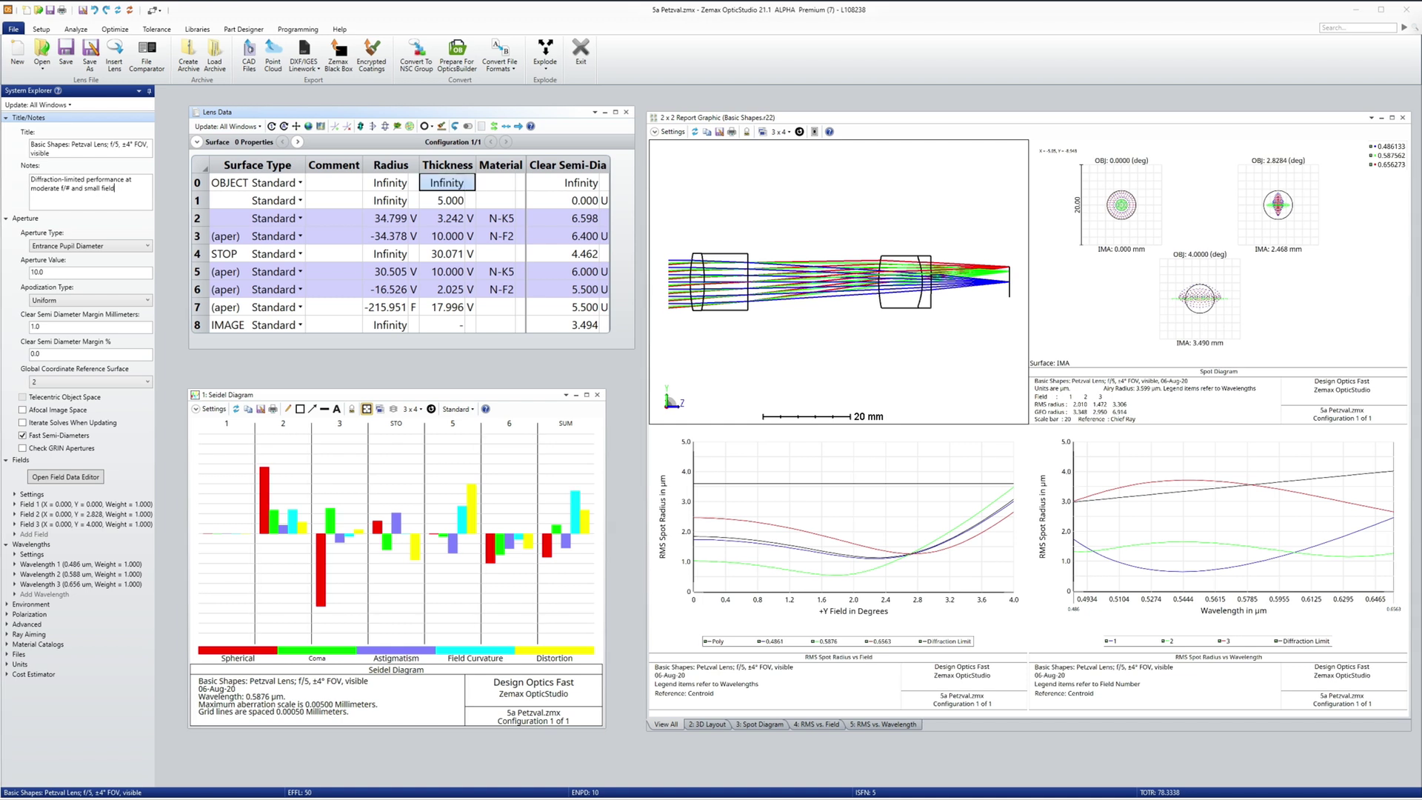
- Enlarge the Petzval 3D layout and highlight the N-K5 and N-F2 glasses on surfaces 2, 3, 5 and 6
left_click(743, 200)
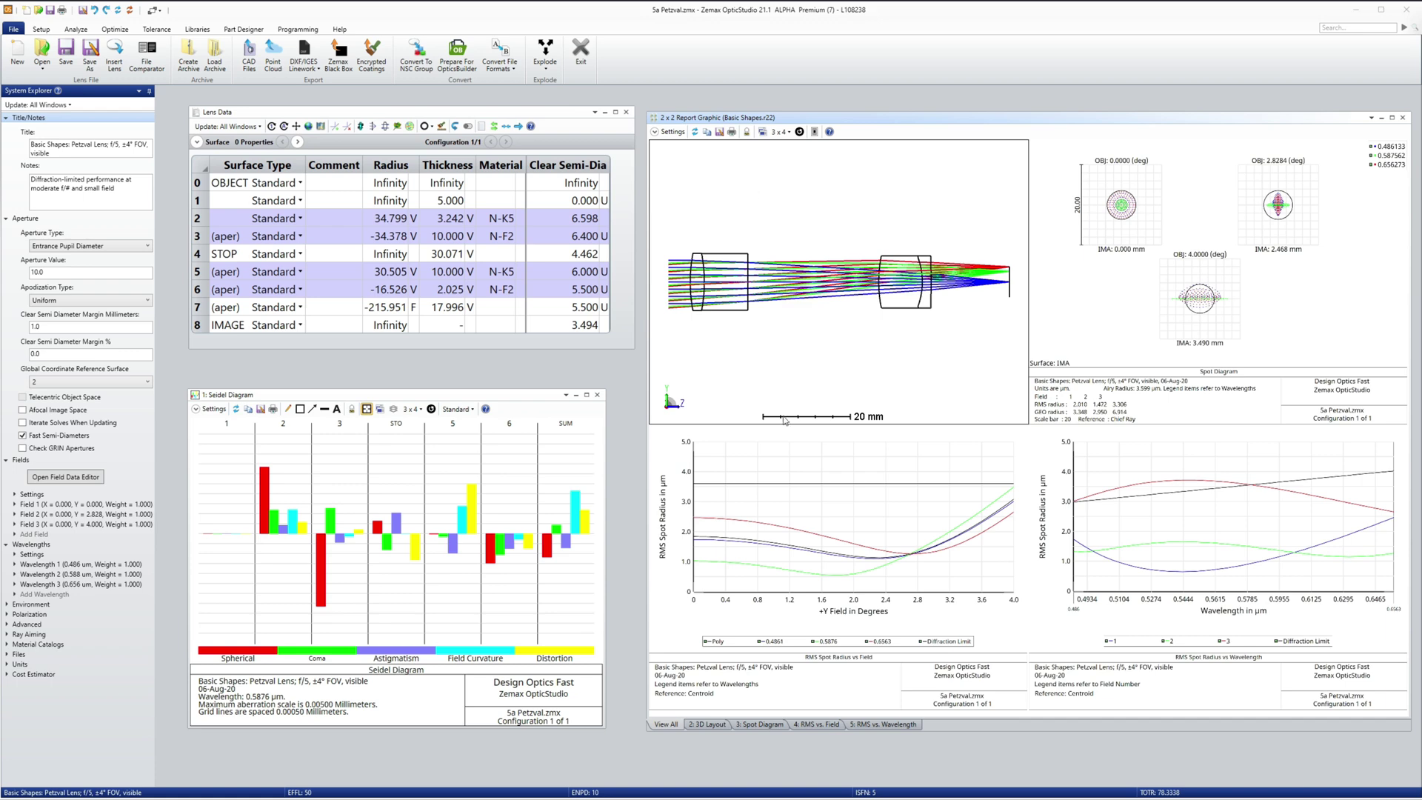
left_click(706, 726)
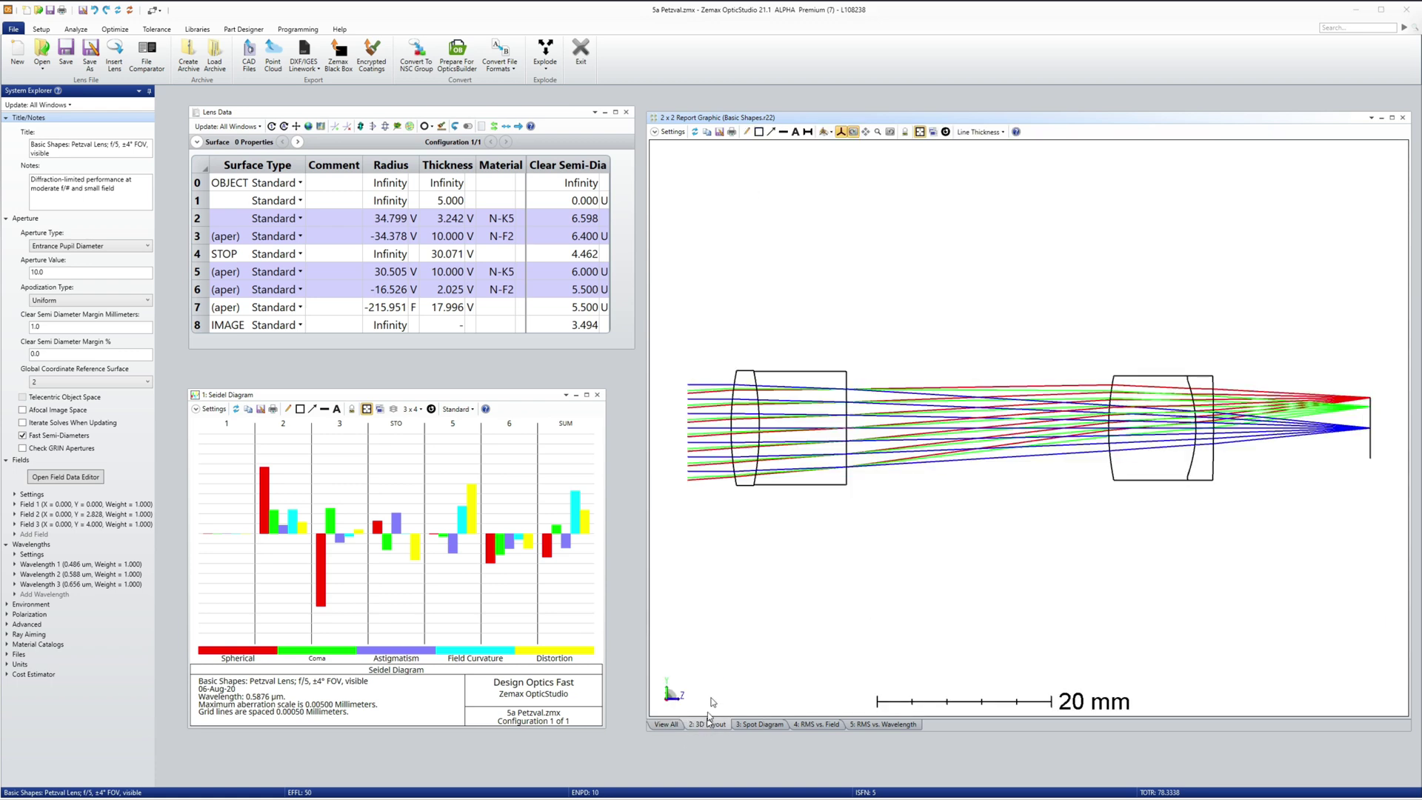
left_click(506, 220)
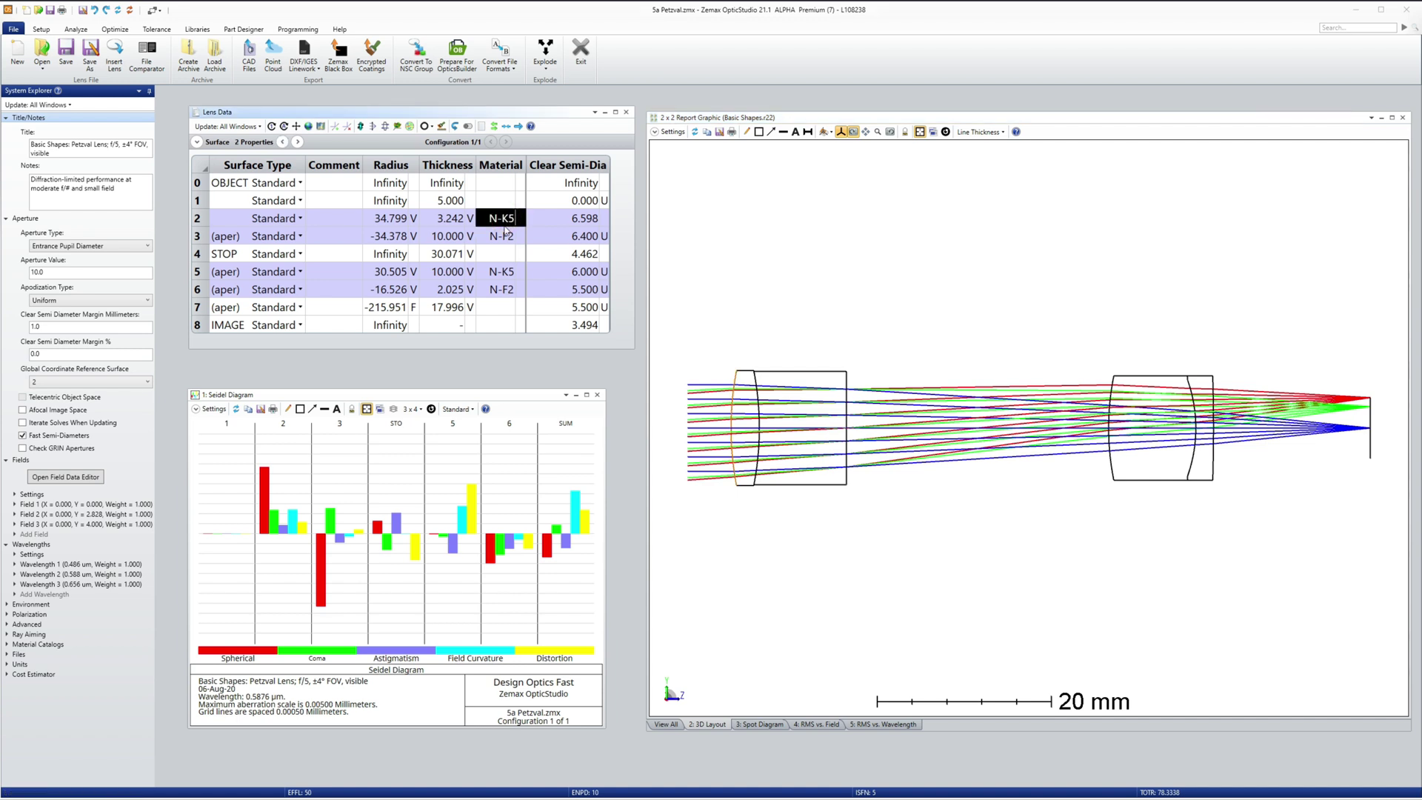
left_click(501, 237)
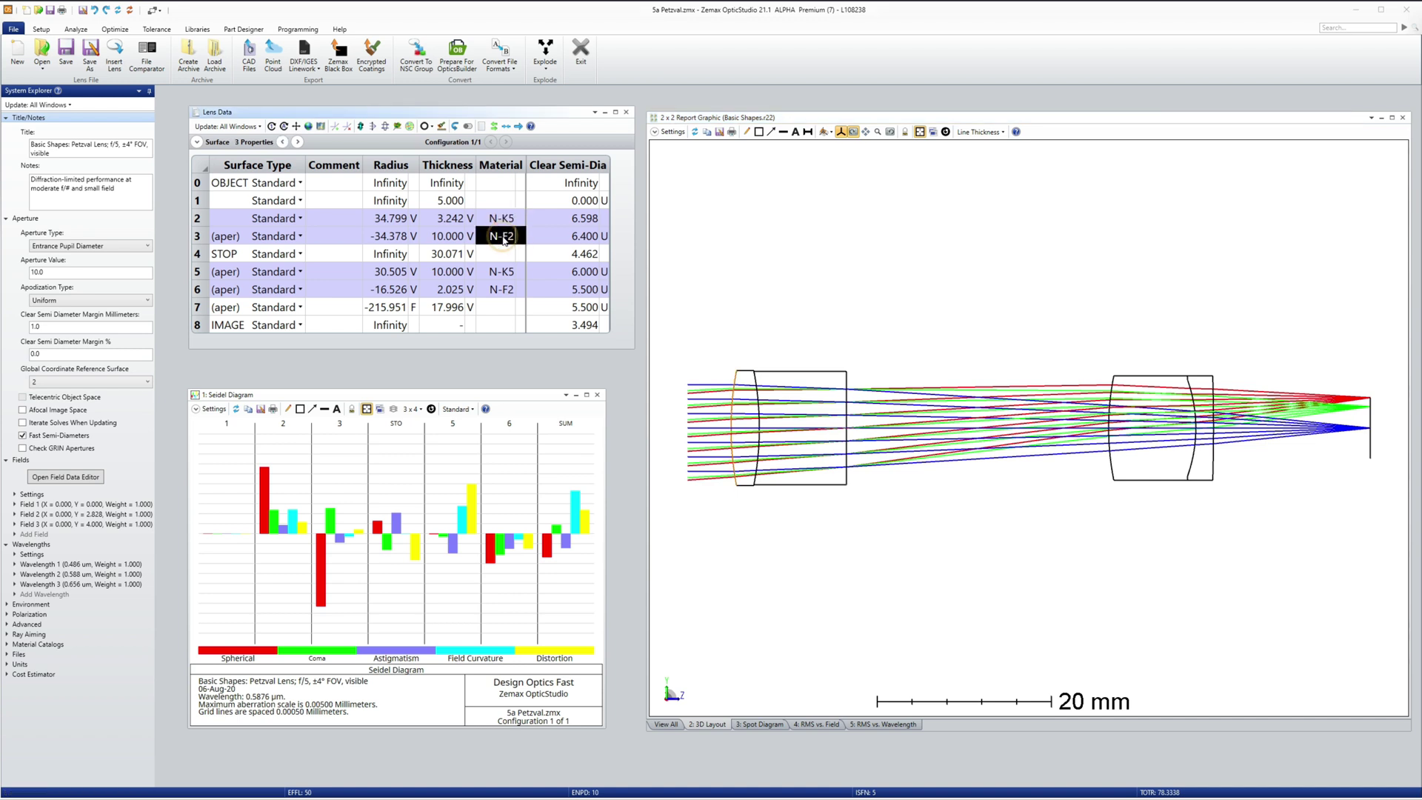
left_click(501, 277)
left_click(501, 294)
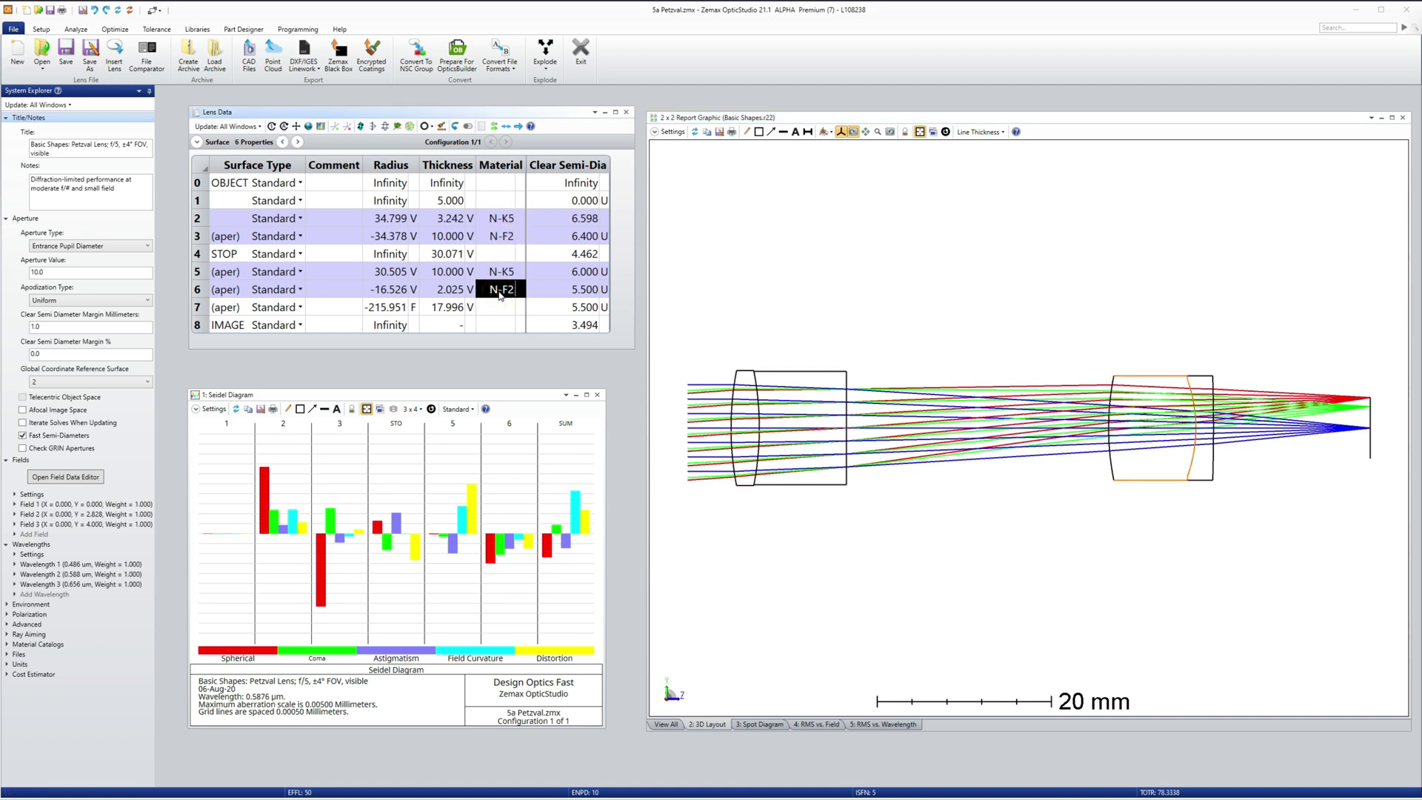
- Step through the Petzval spot diagram and RMS spot radius versus field and versus wavelength plots
left_click(762, 726)
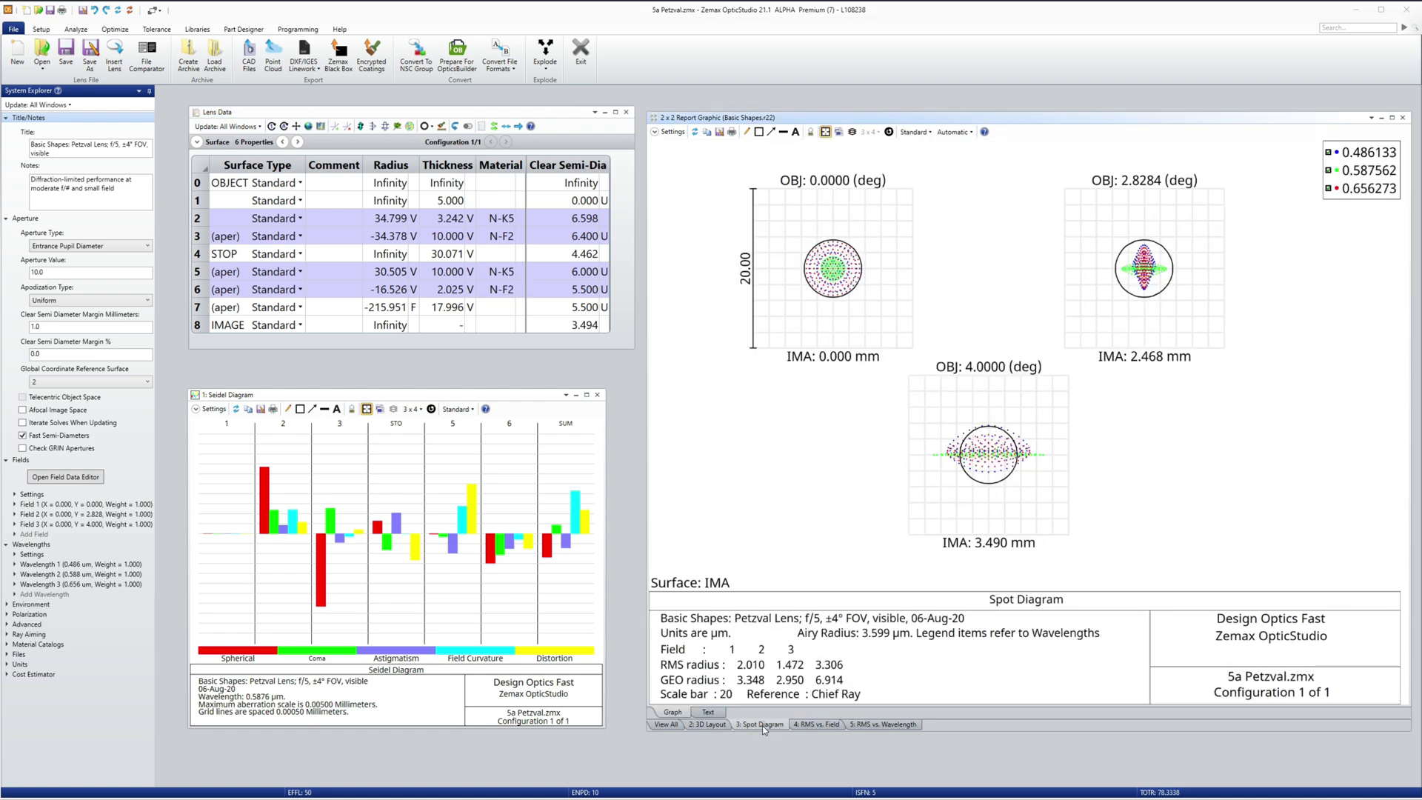
left_click(817, 725)
left_click(868, 726)
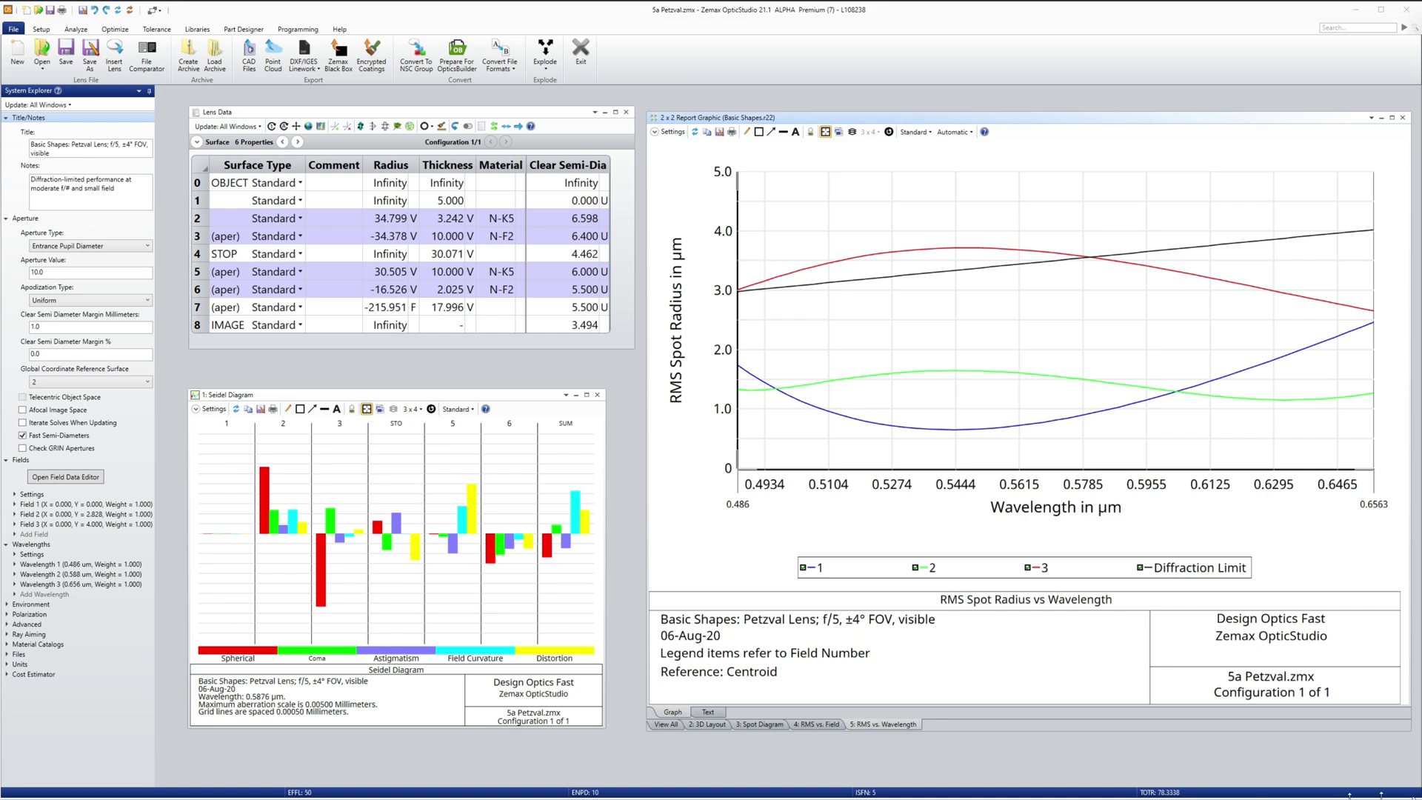
left_click(500, 608)
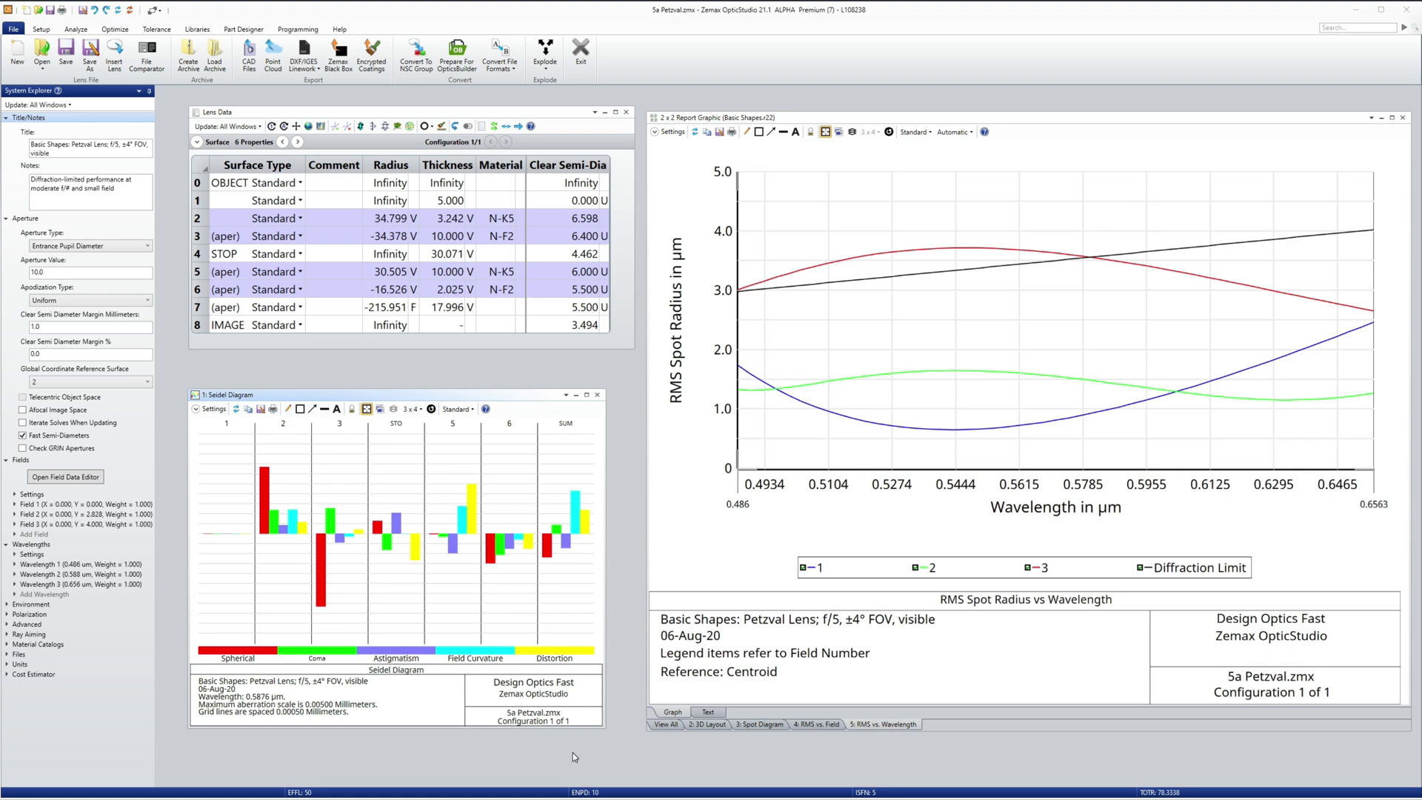
- Show all four Petzval lens plots together in the 2x2 Report Graphic via View All
left_click(672, 726)
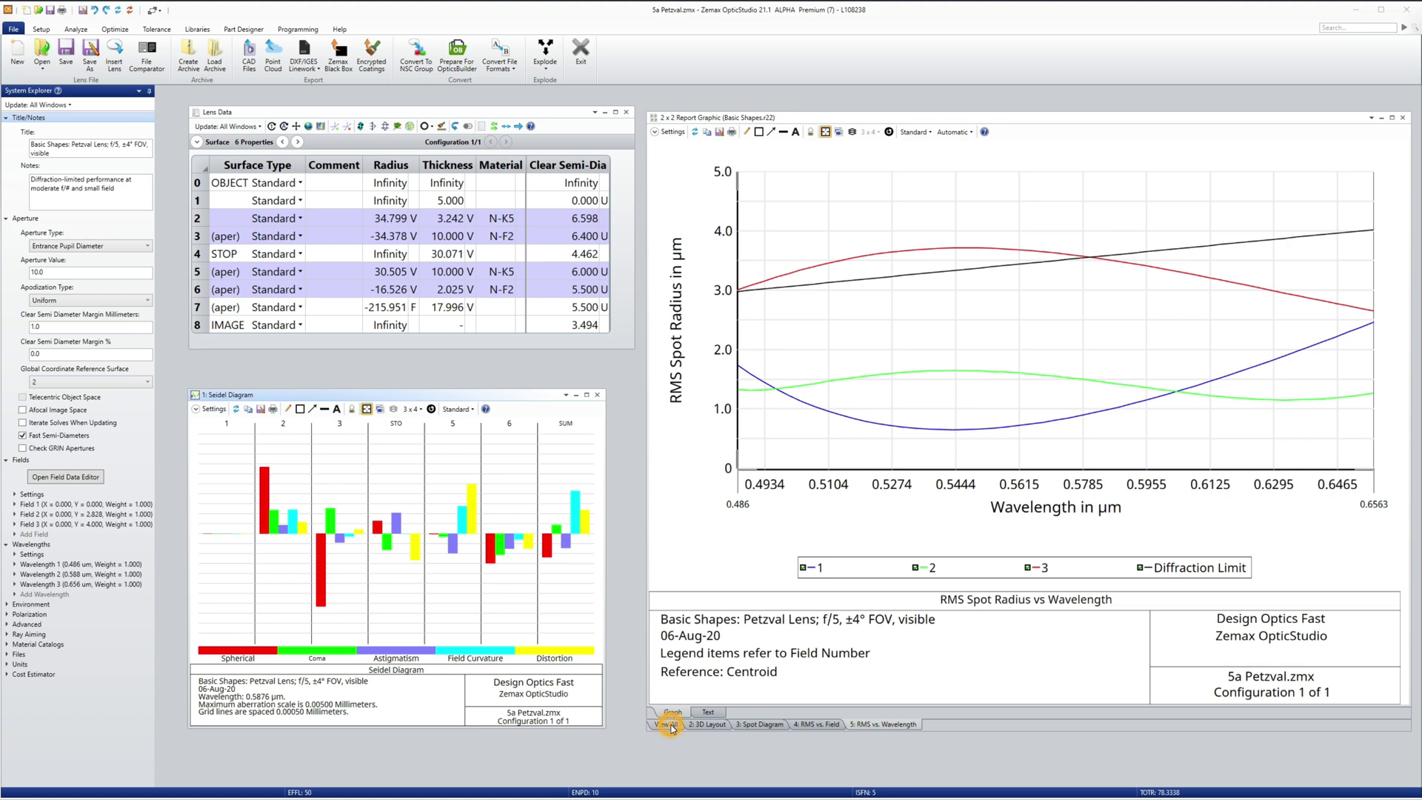